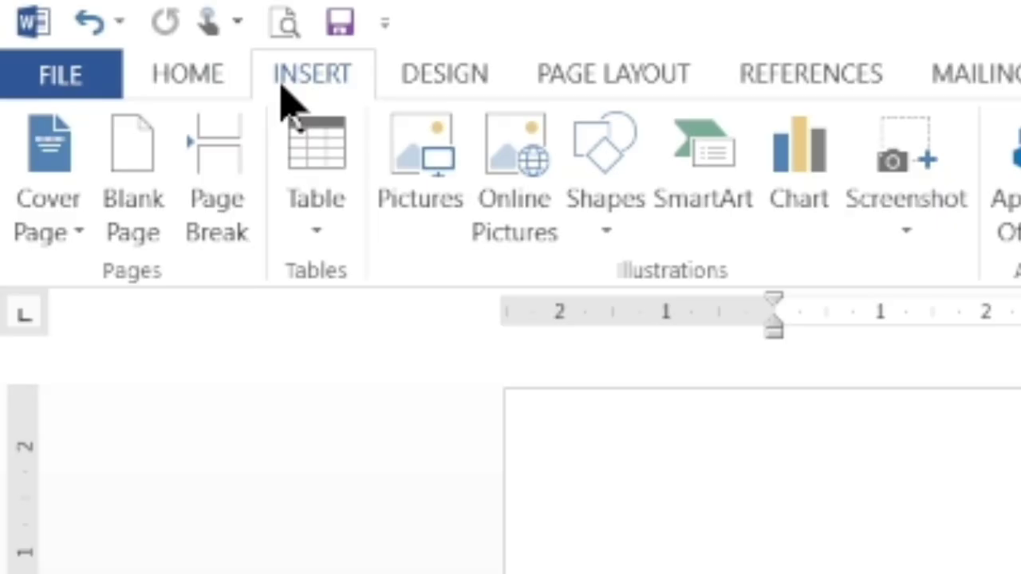
pyautogui.click(615, 89)
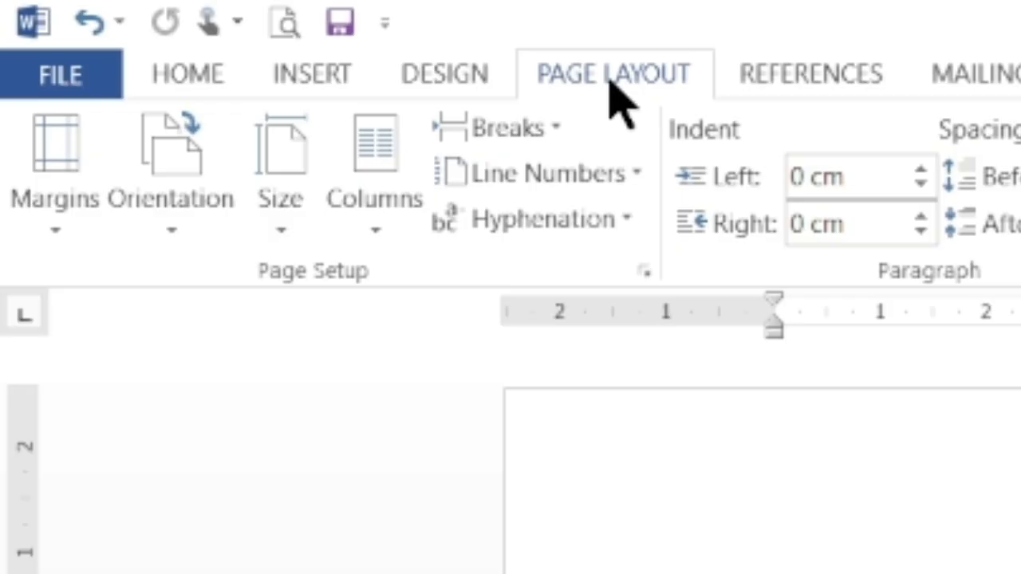
pyautogui.click(446, 76)
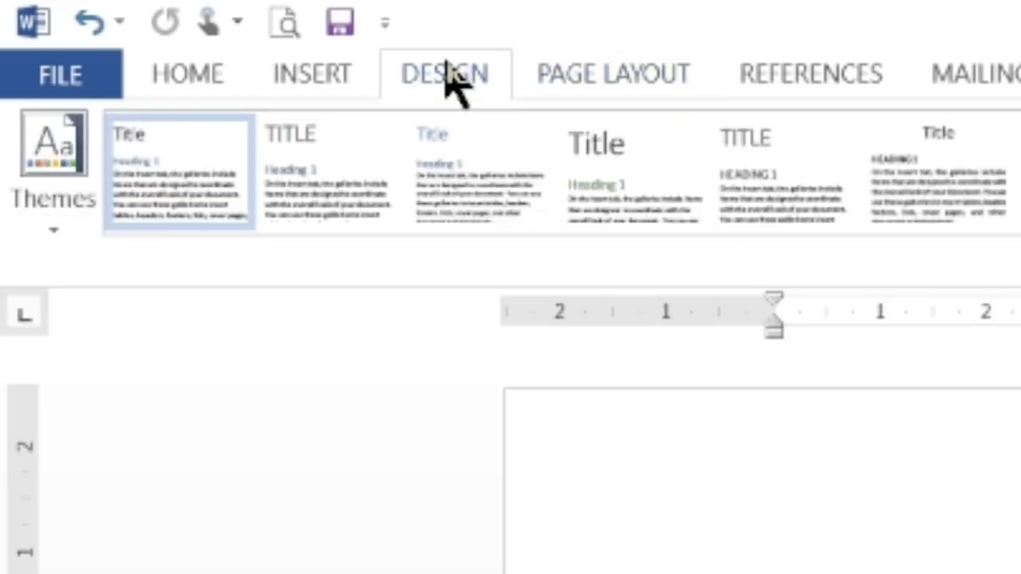
pyautogui.click(795, 65)
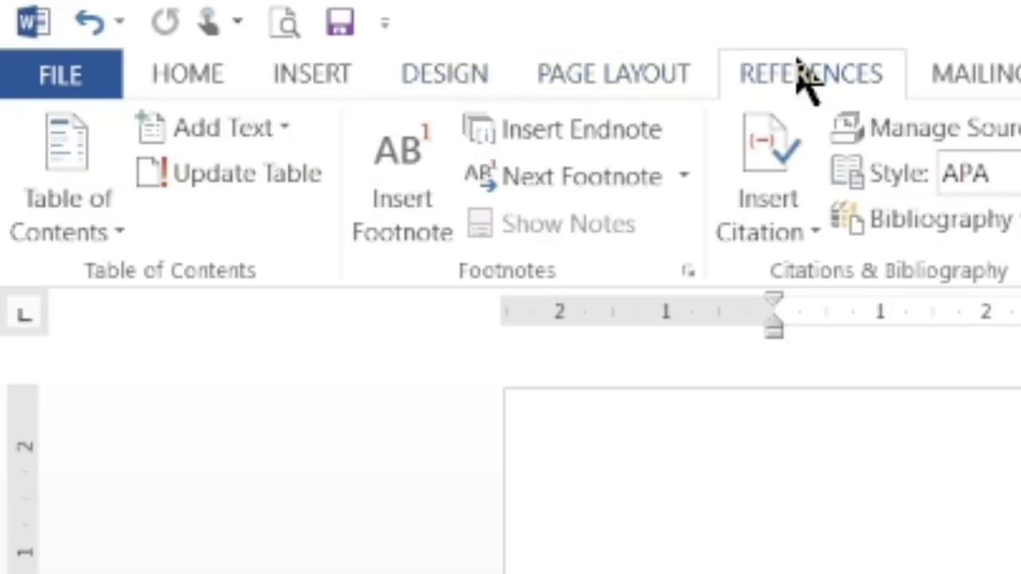
pyautogui.click(995, 88)
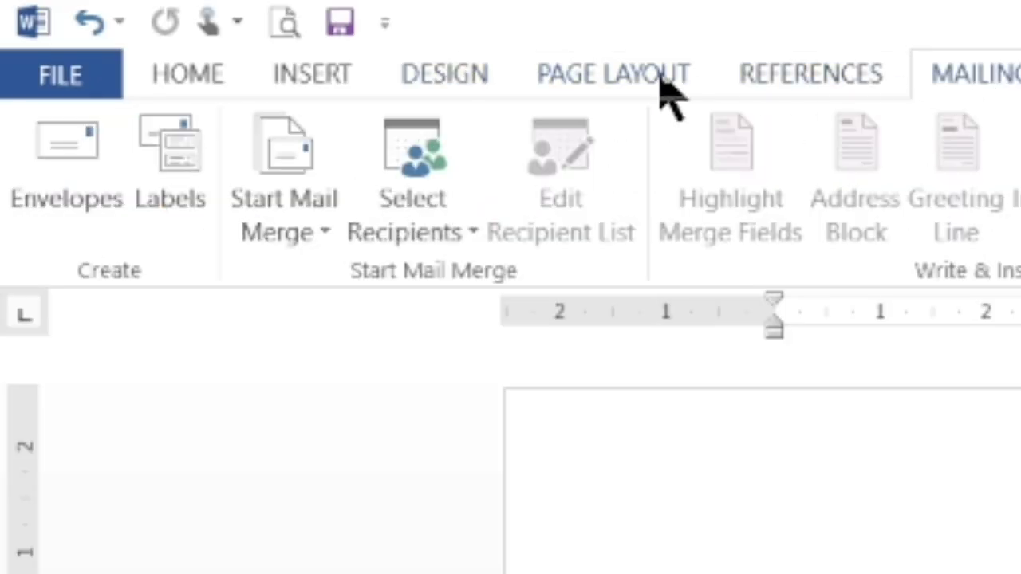
pyautogui.click(175, 74)
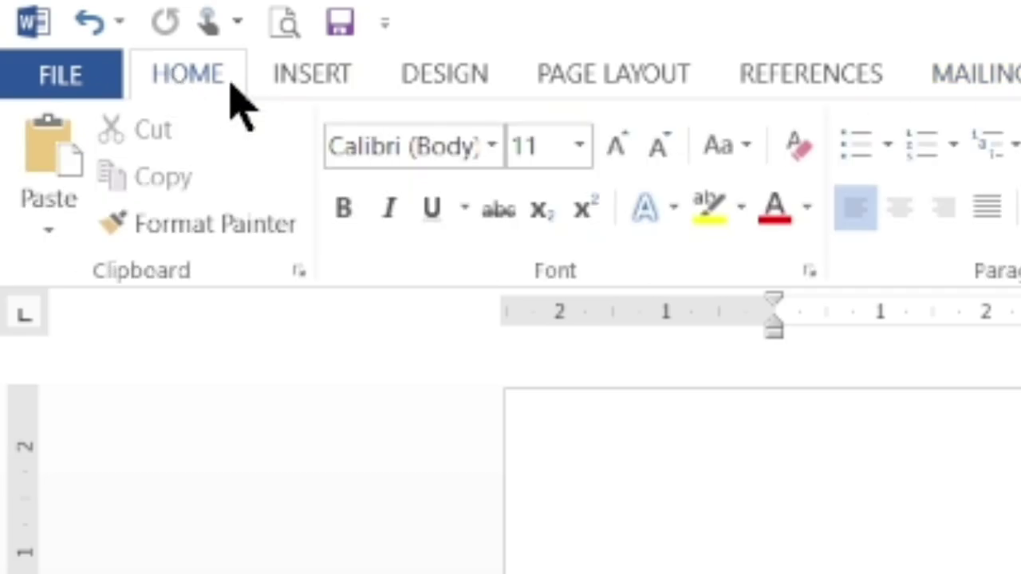
pyautogui.click(325, 79)
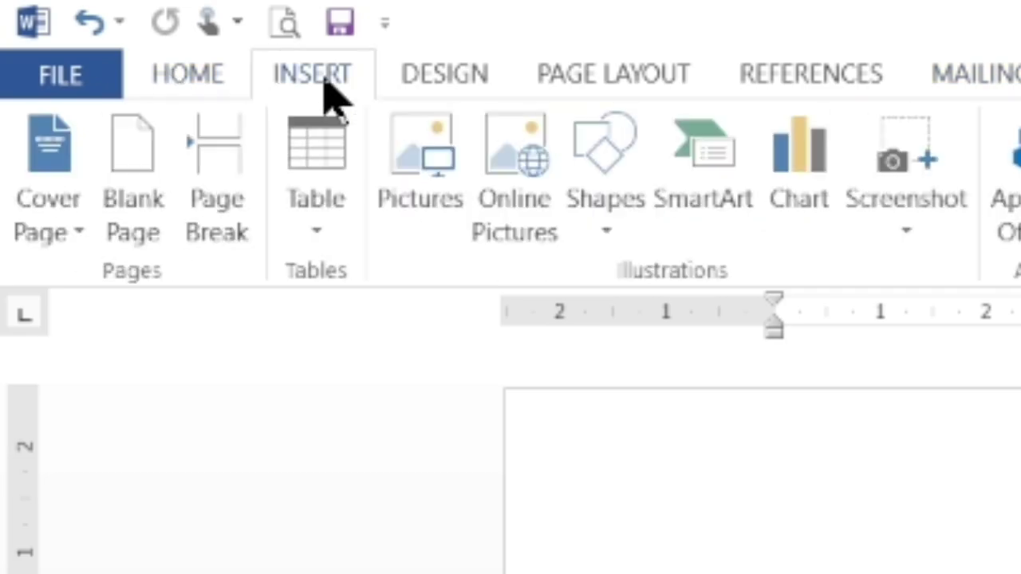
pyautogui.click(603, 81)
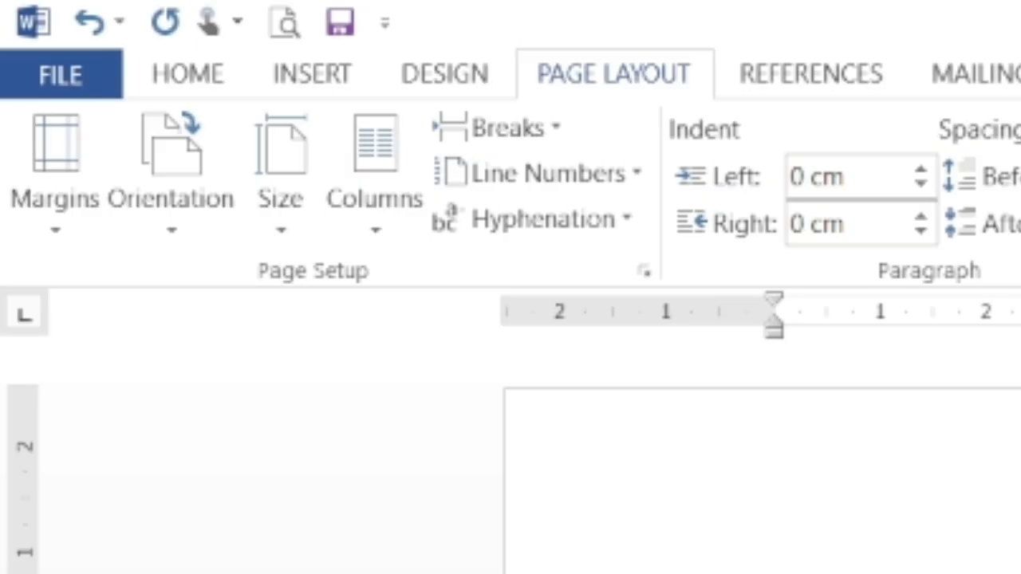
# Fill the blank document with several paragraphs of sample text and view its pages from the beginning
pyautogui.hotkey('ctrl', 'z')
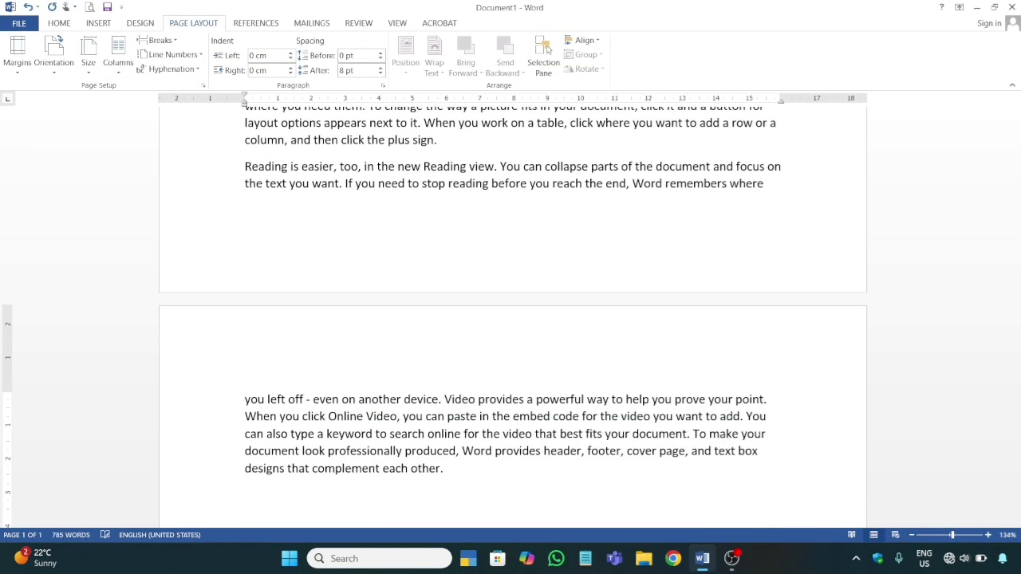
pyautogui.hotkey('ctrl', 'Home')
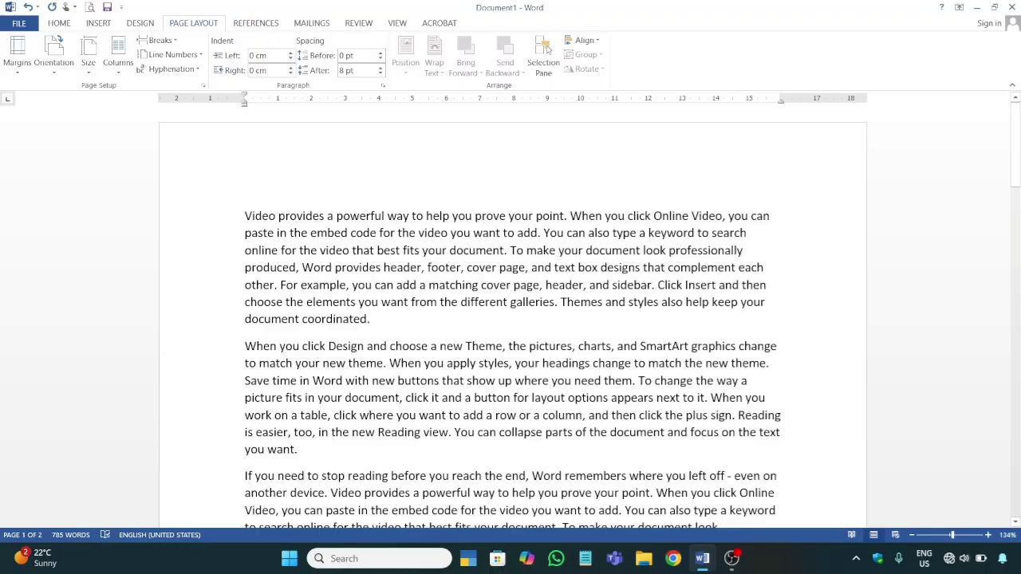
pyautogui.keyDown('ctrl'); pyautogui.scroll(-8, 547, 49); pyautogui.keyUp('ctrl')
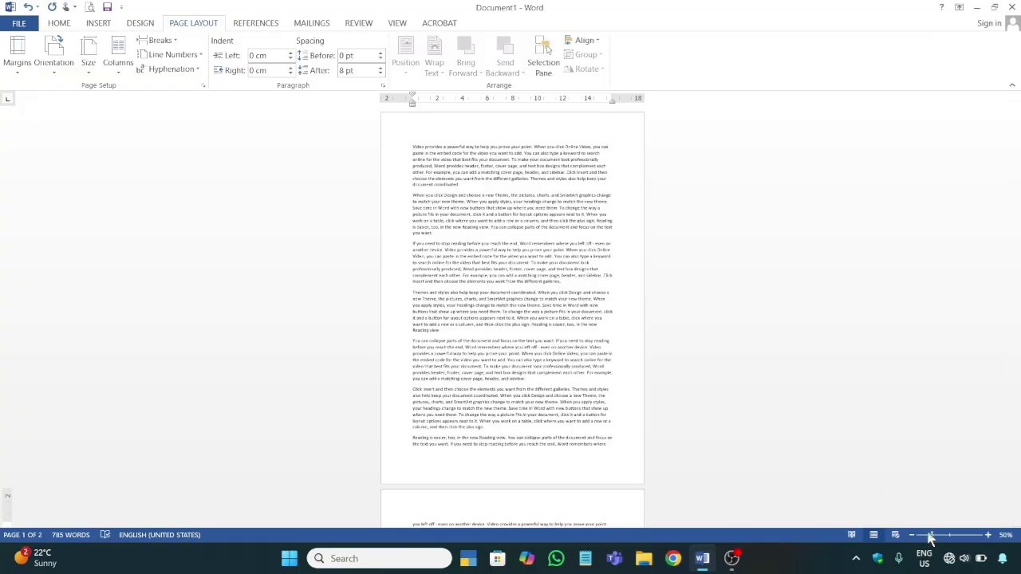
pyautogui.moveTo(931, 535); pyautogui.dragTo(927, 535)
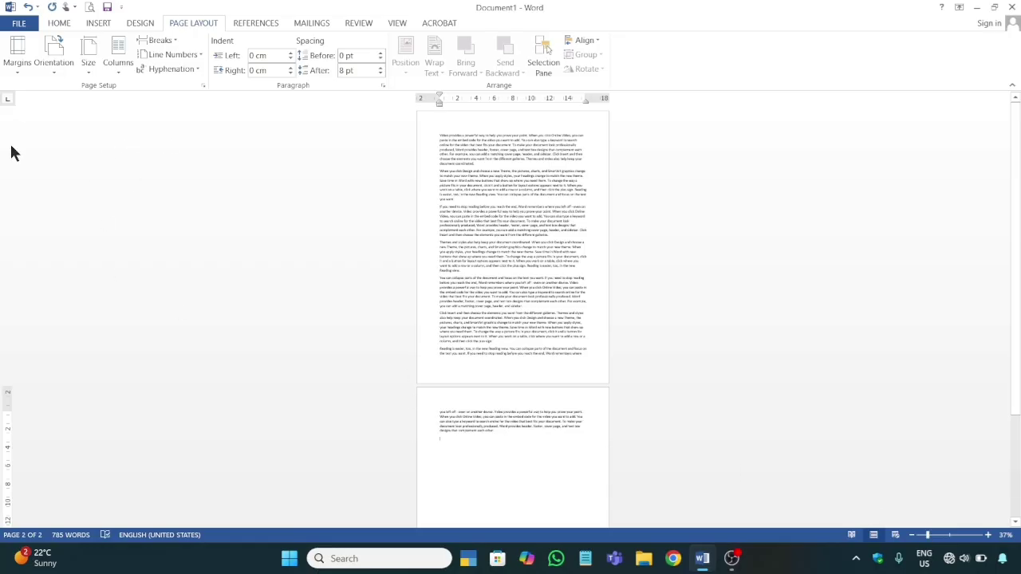
# Change the document's page orientation to Landscape and check how the text flows on the pages
pyautogui.click(55, 73)
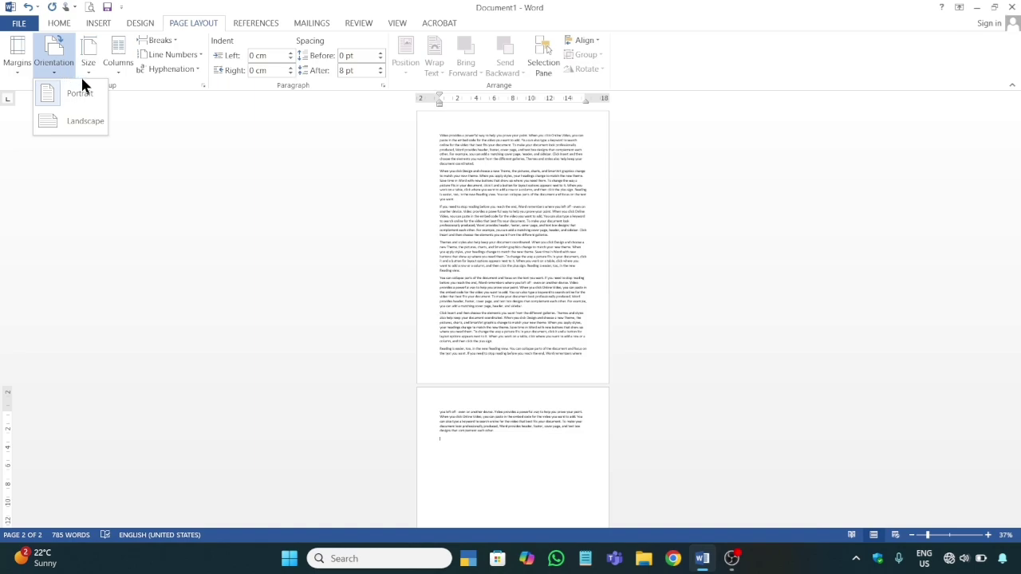
pyautogui.click(44, 121)
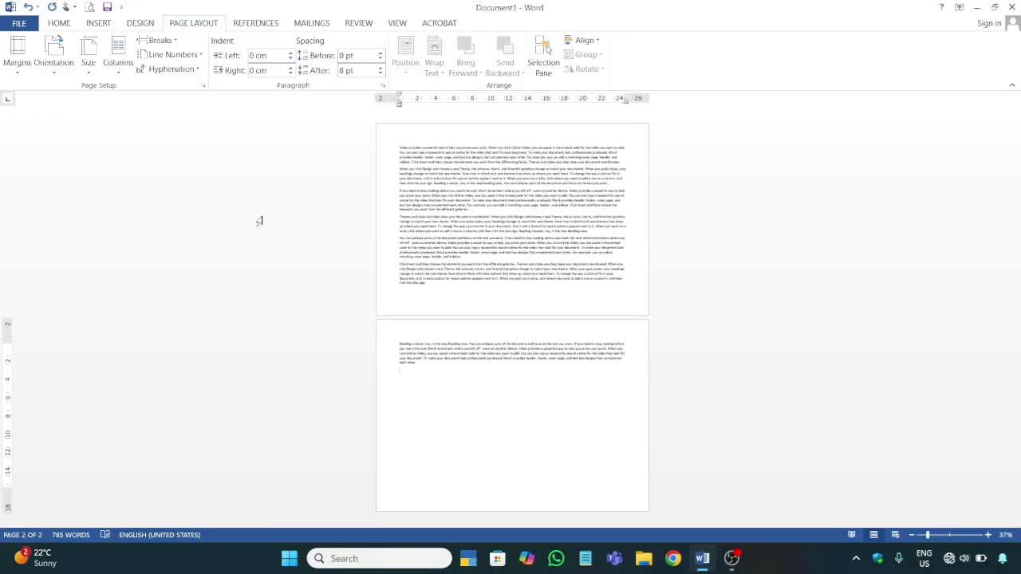
pyautogui.scroll(5, 210, 304)
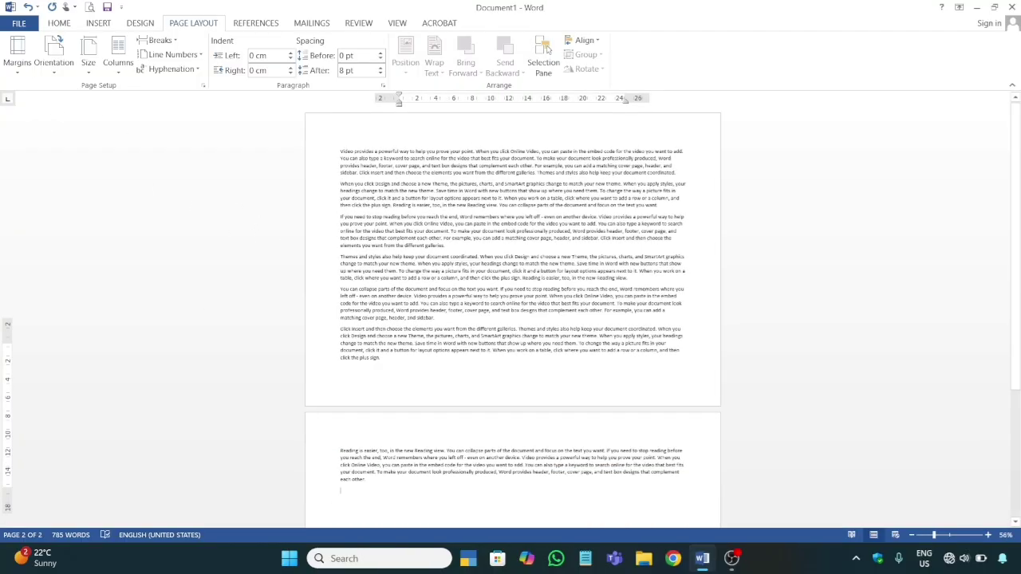
pyautogui.scroll(2, 510, 311)
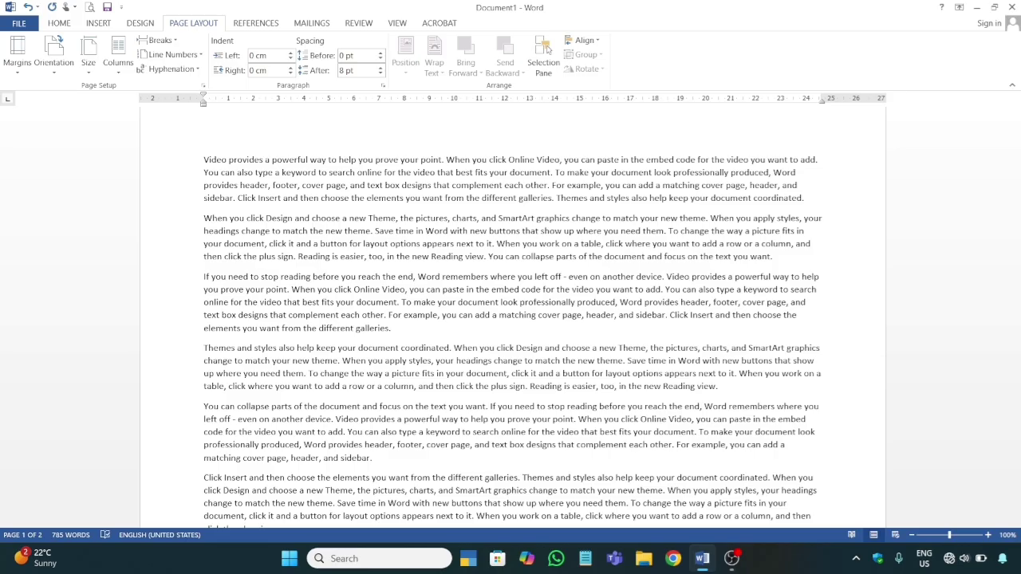
pyautogui.scroll(-4, 510, 319)
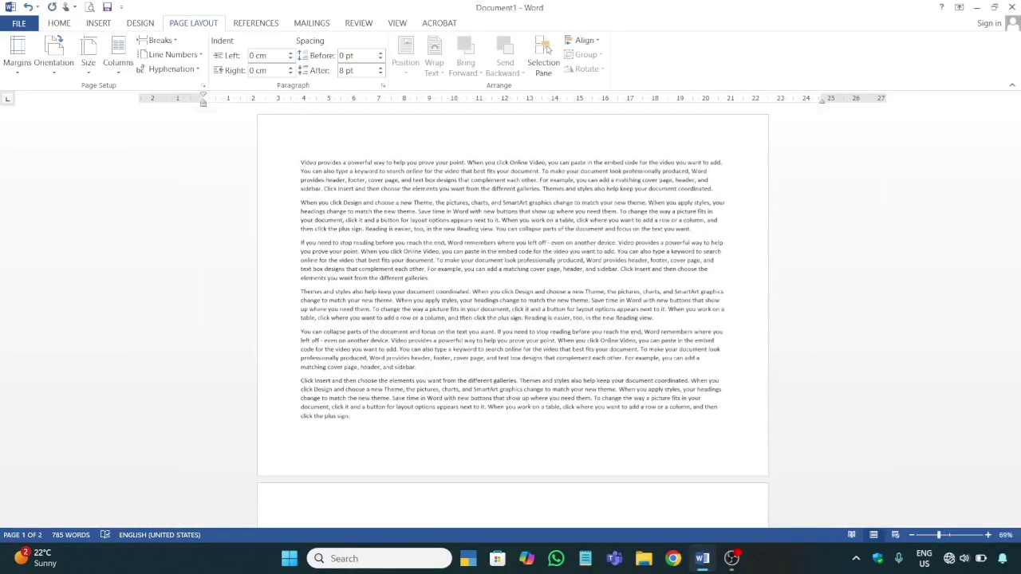
pyautogui.scroll(-1, 547, 49)
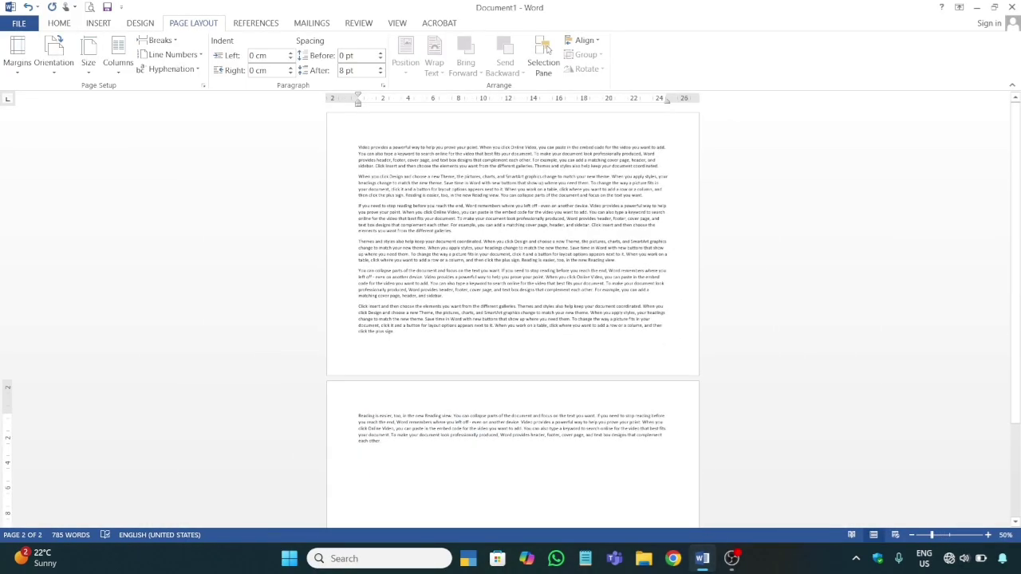
# Switch the document's page orientation back to Portrait and review the first page
pyautogui.click(54, 64)
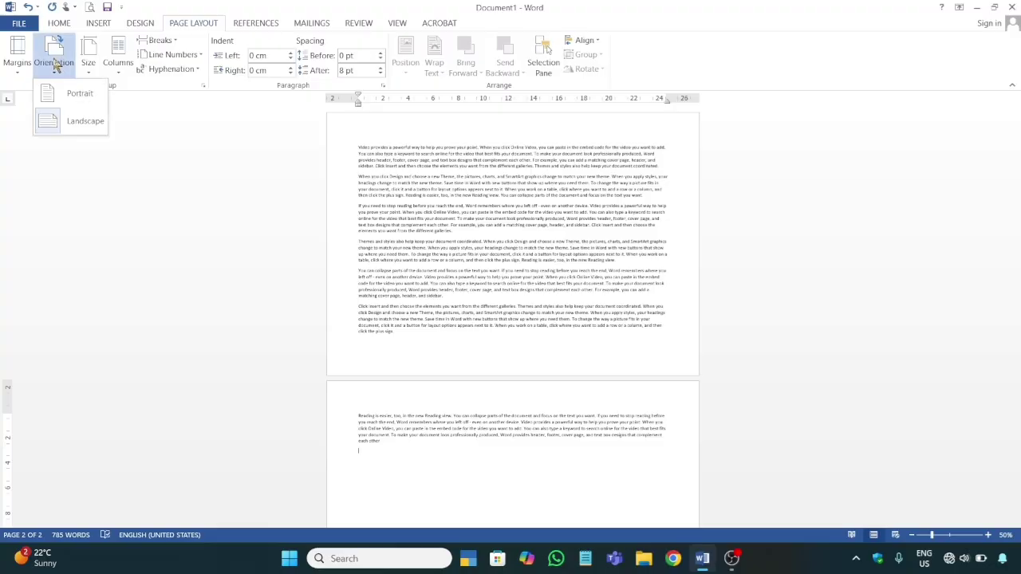
pyautogui.click(48, 96)
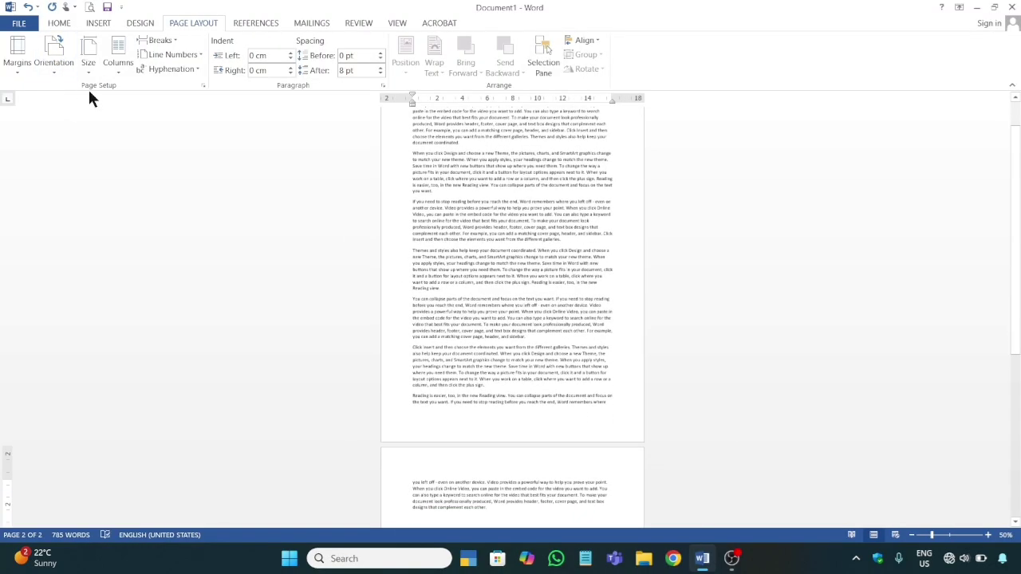
pyautogui.scroll(1, 110, 150)
pyautogui.scroll(2, 110, 150)
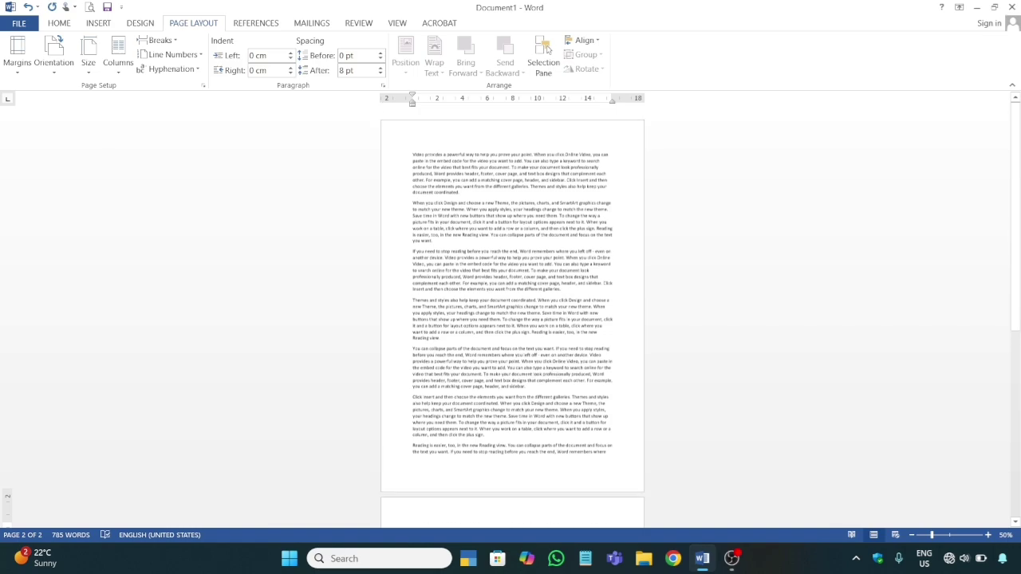
pyautogui.scroll(-1, 512, 303)
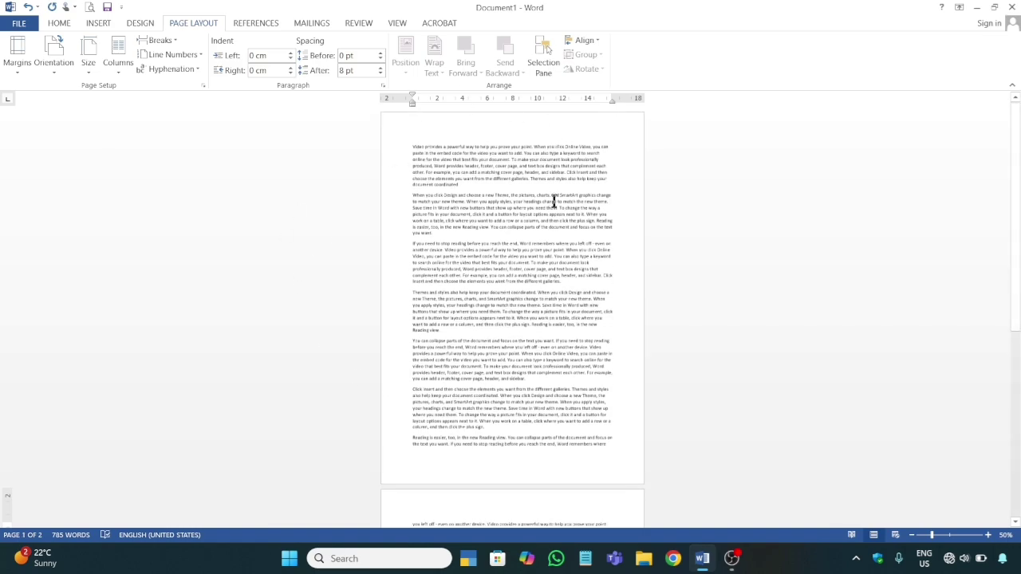
# Change the document's paper size to A5 (14.8 cm x 21 cm) and look through the pages
pyautogui.click(90, 63)
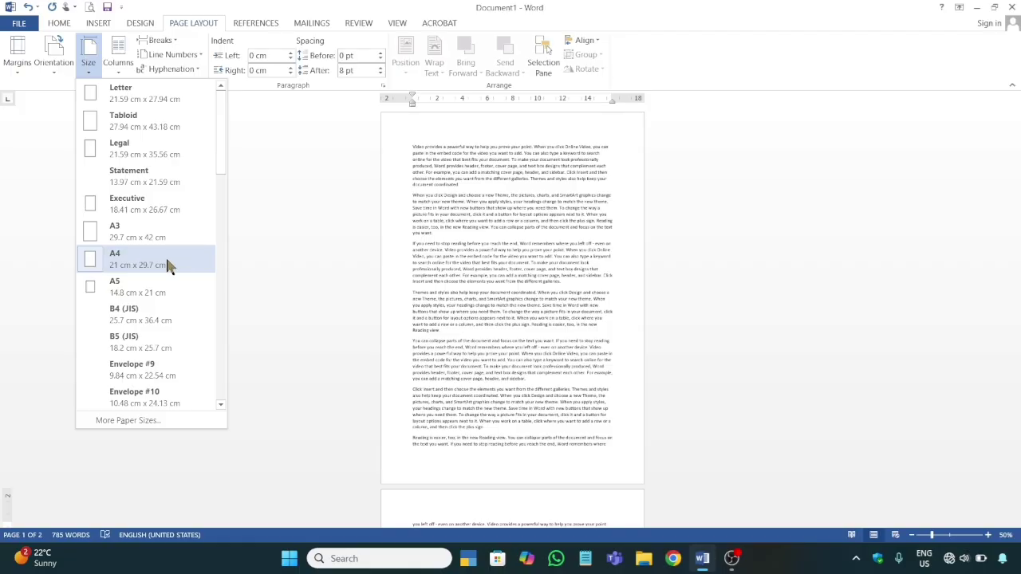
pyautogui.click(132, 288)
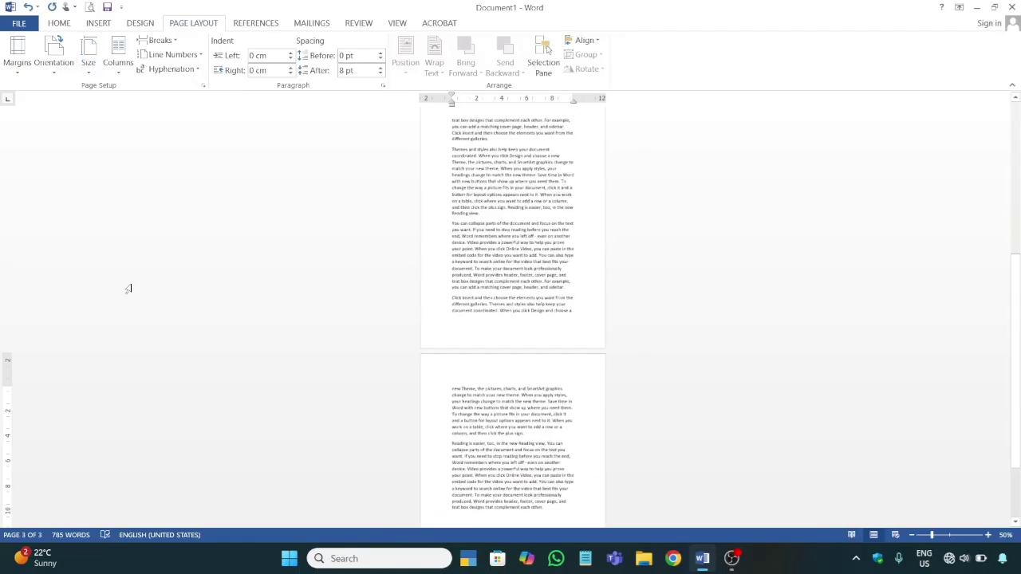
pyautogui.scroll(-1, 130, 289)
pyautogui.scroll(3, 130, 289)
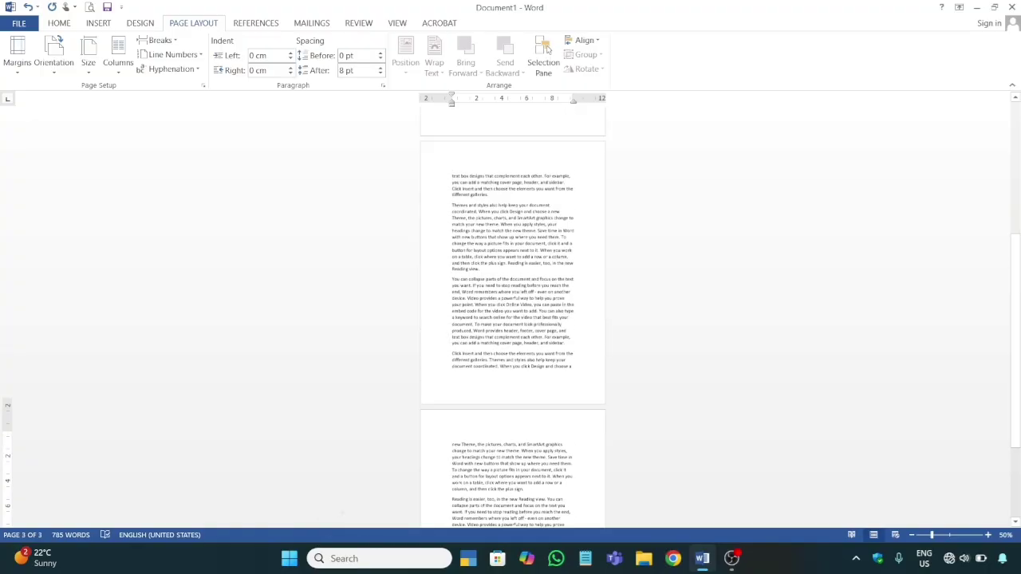
pyautogui.scroll(5, 513, 319)
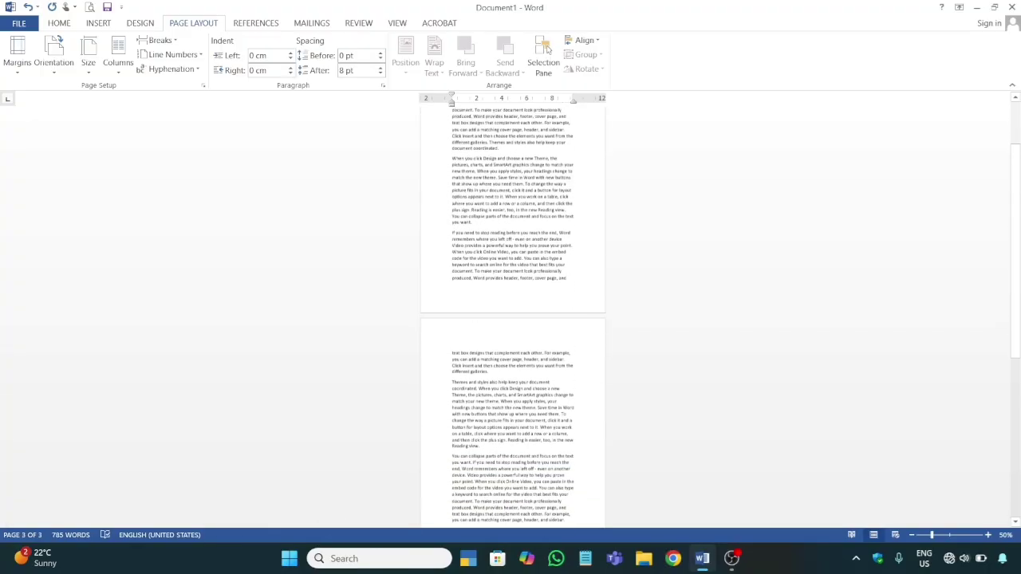
pyautogui.scroll(2, 513, 319)
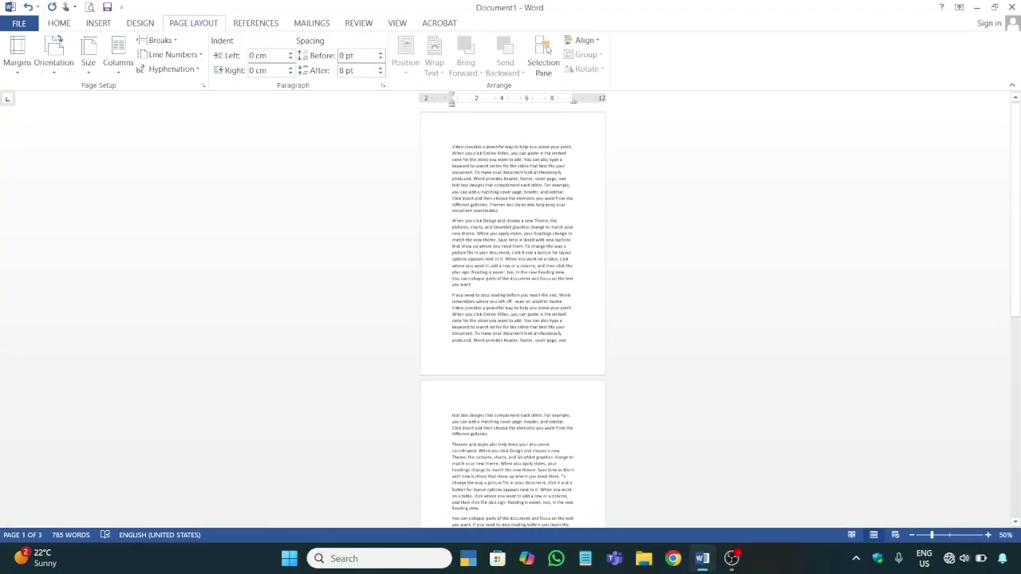
# Set the document's paper size back to A4 (21 cm x 29.7 cm)
pyautogui.click(89, 64)
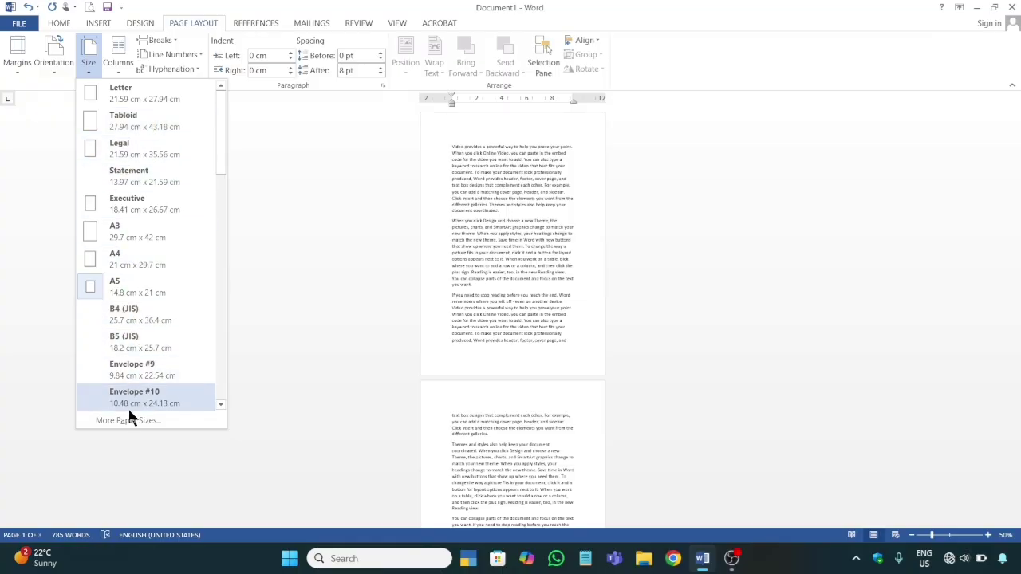
pyautogui.click(138, 261)
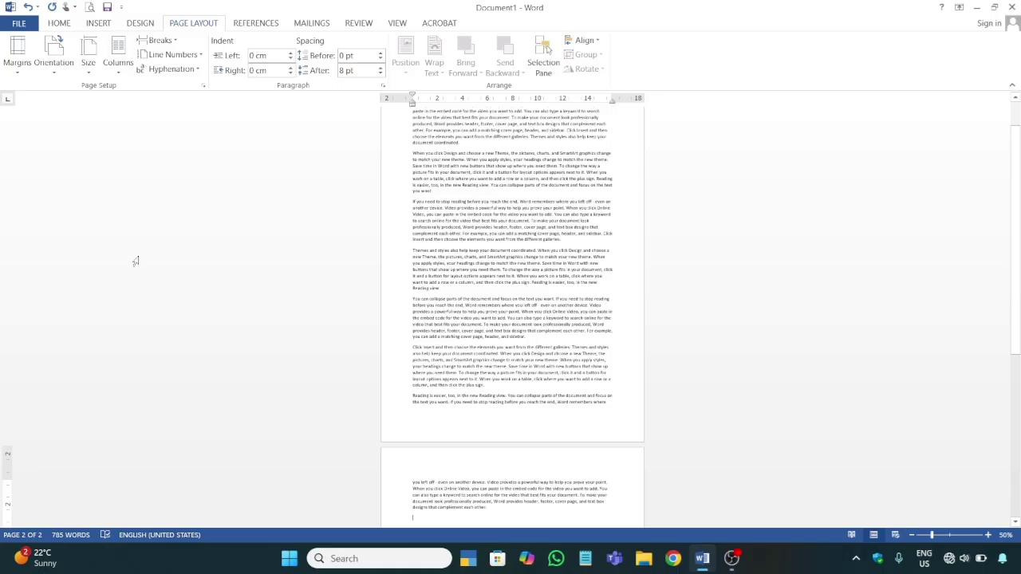
pyautogui.scroll(1, 135, 261)
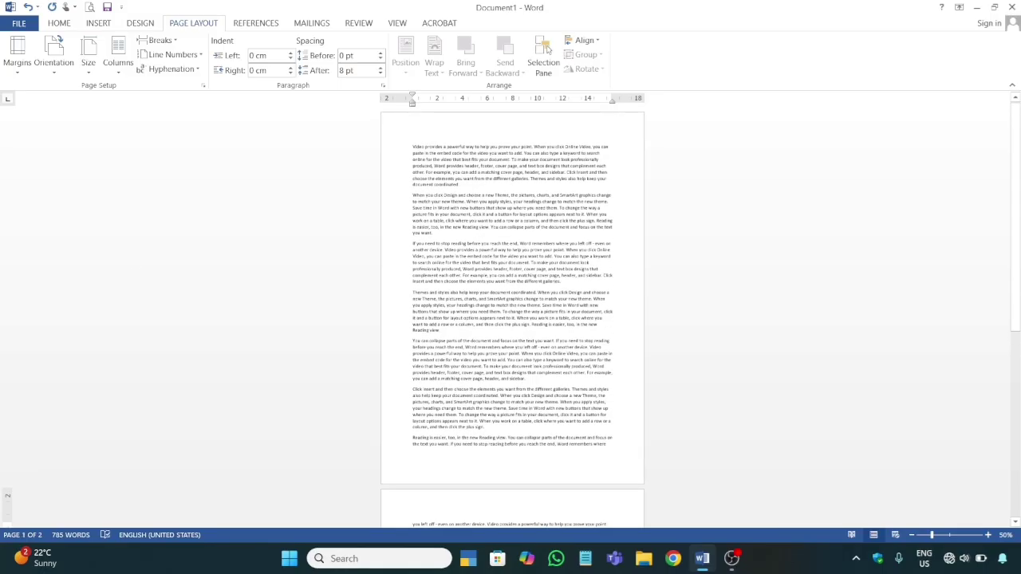
# Apply a custom top margin of 0 cm to the whole document
pyautogui.click(15, 75)
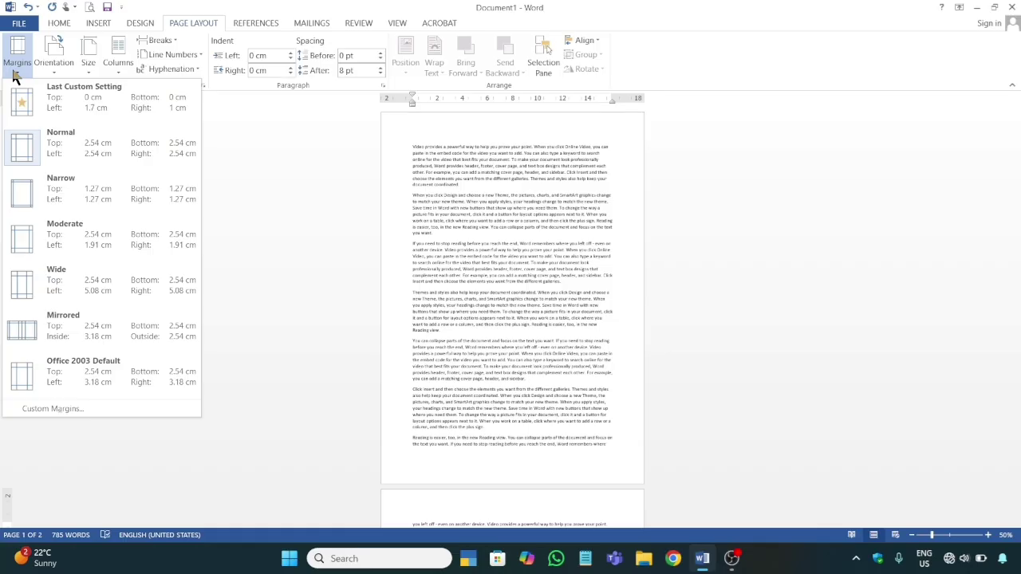
pyautogui.click(286, 152)
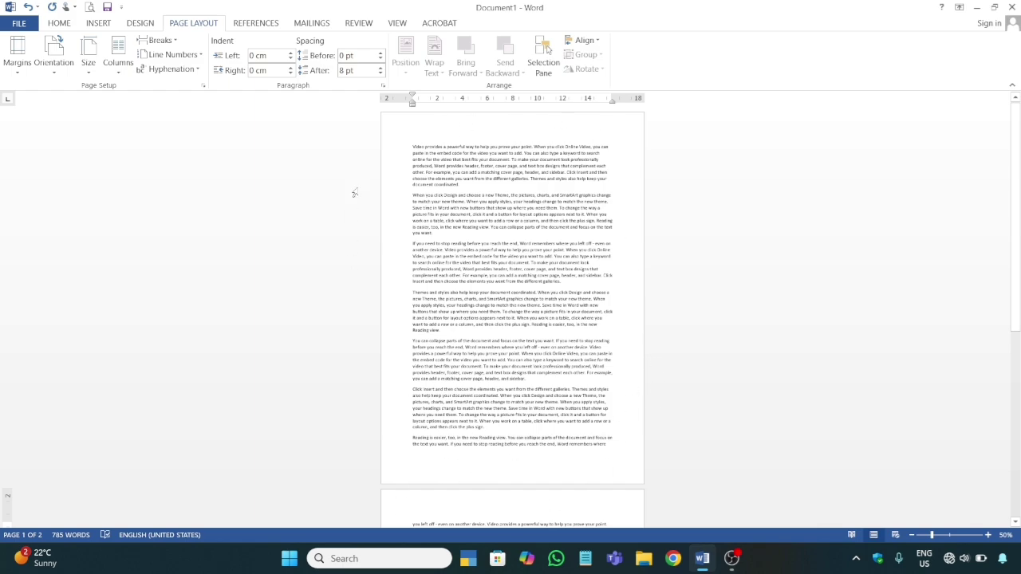
pyautogui.click(13, 74)
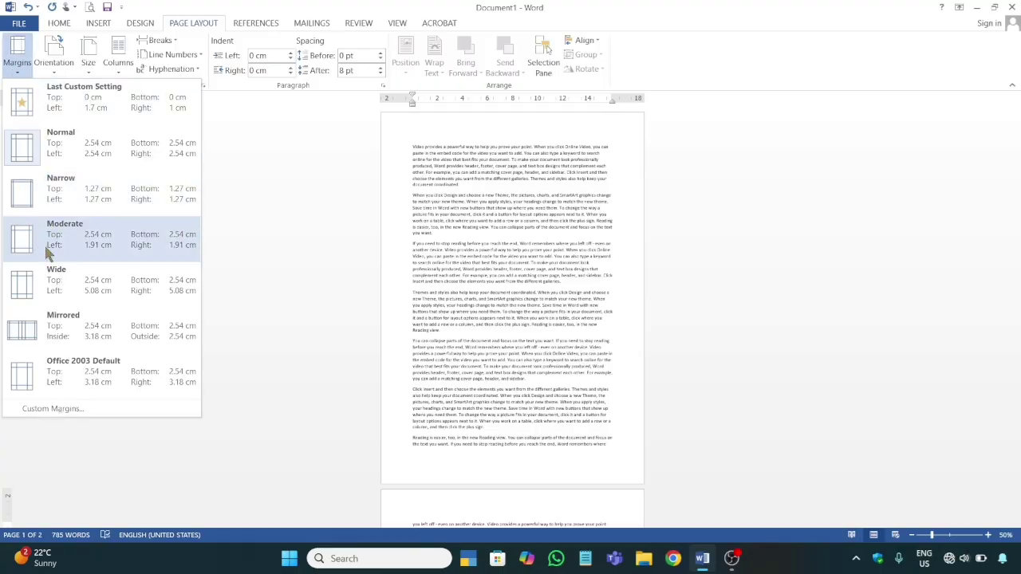
pyautogui.click(59, 412)
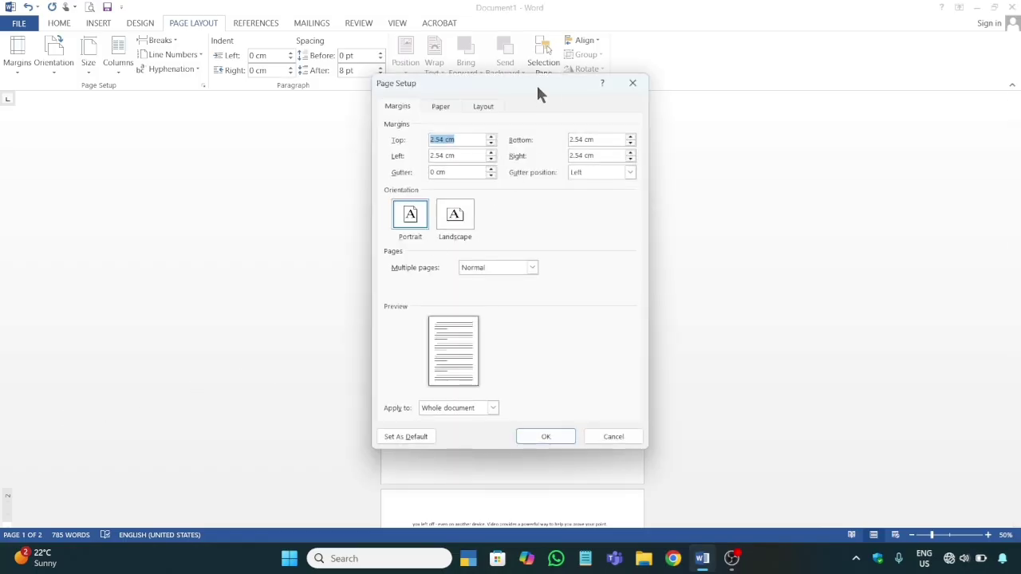
pyautogui.moveTo(539, 88); pyautogui.dragTo(255, 129)
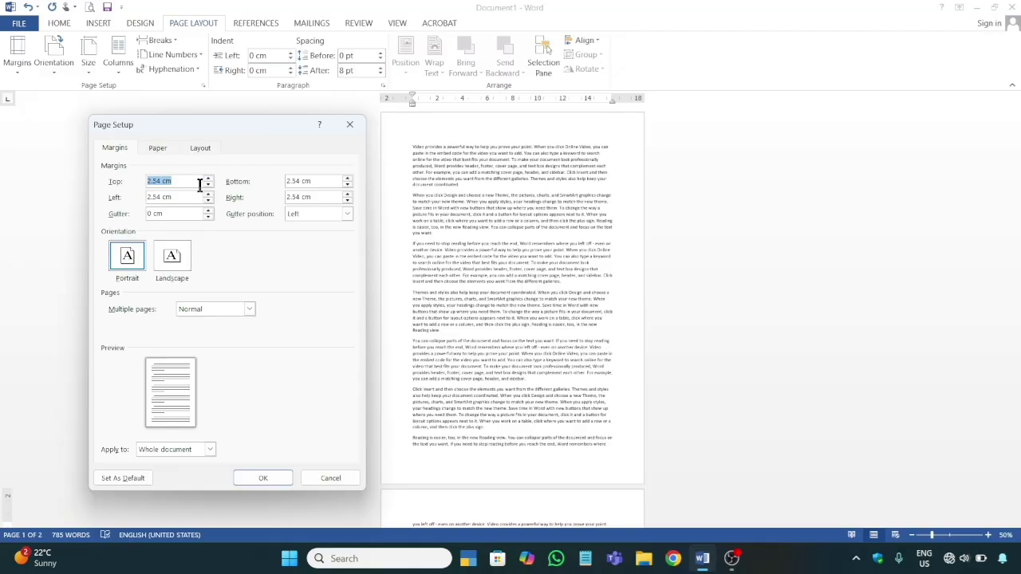
pyautogui.write('0')
pyautogui.click(264, 478)
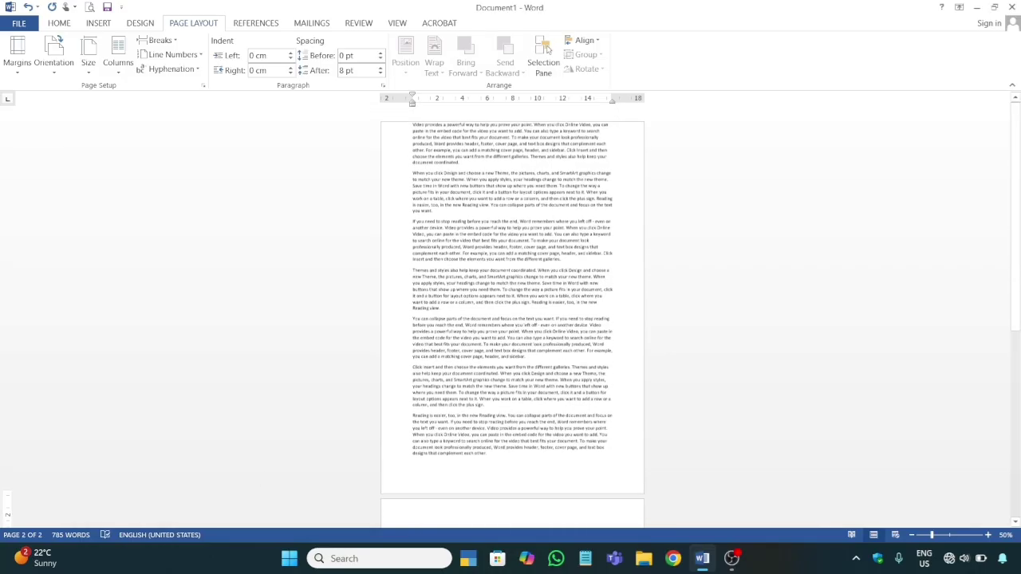
# In the custom margin settings, set the top margin to 2 cm and the left margin to 0 cm
pyautogui.scroll(3, 260, 479)
pyautogui.scroll(10, 511, 319)
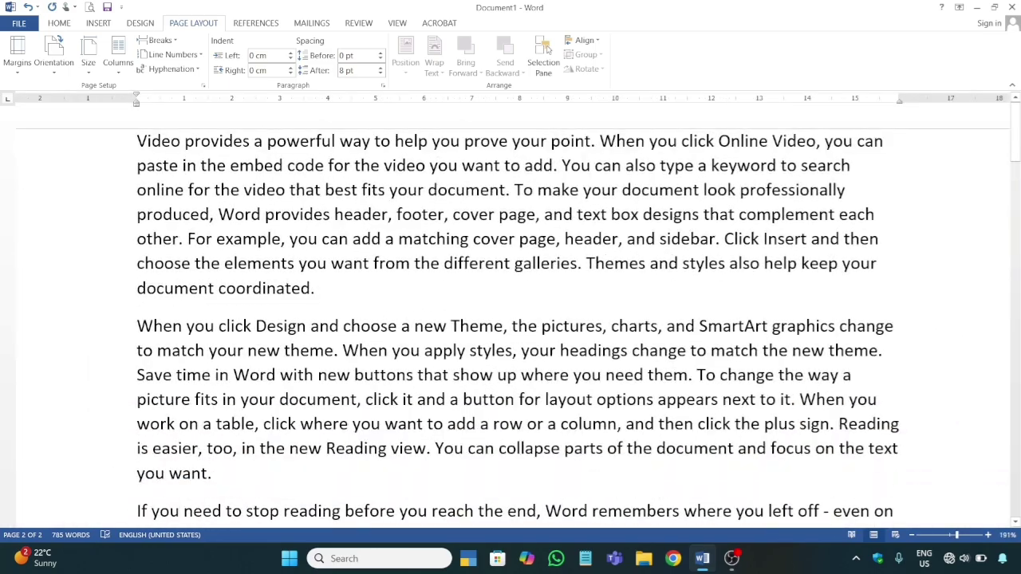
pyautogui.scroll(-5, 510, 311)
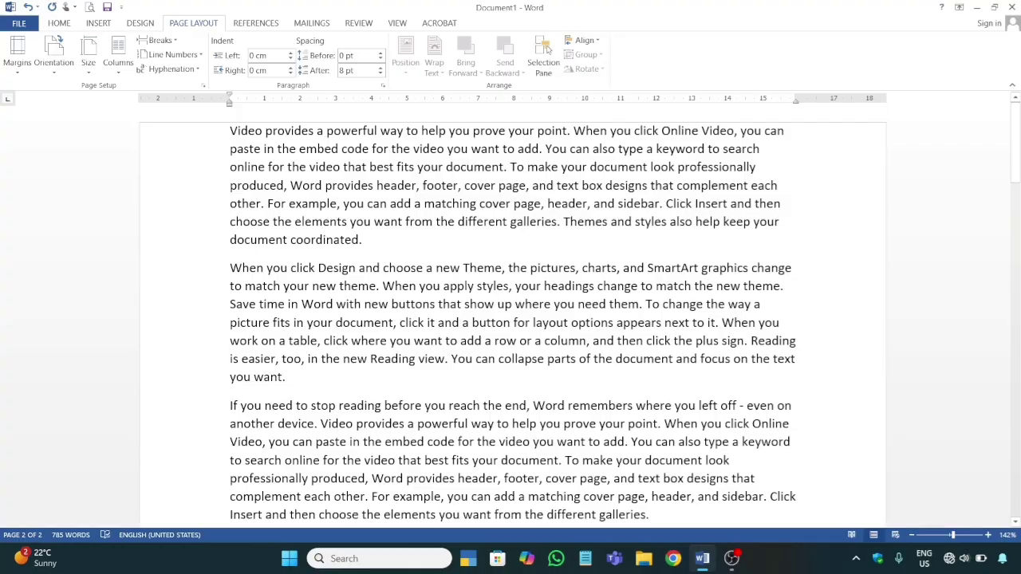
pyautogui.scroll(-9, 547, 49)
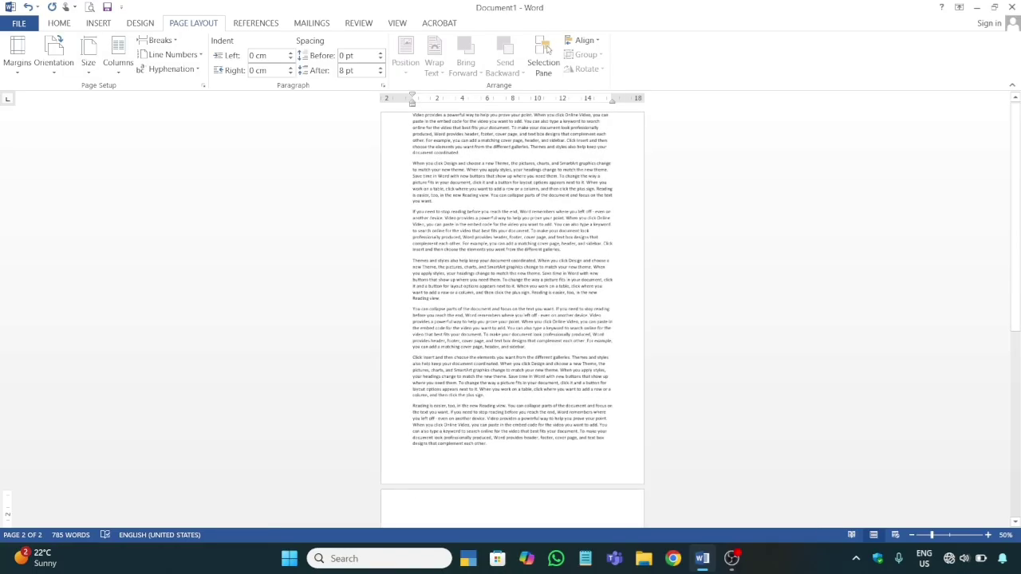
pyautogui.click(20, 71)
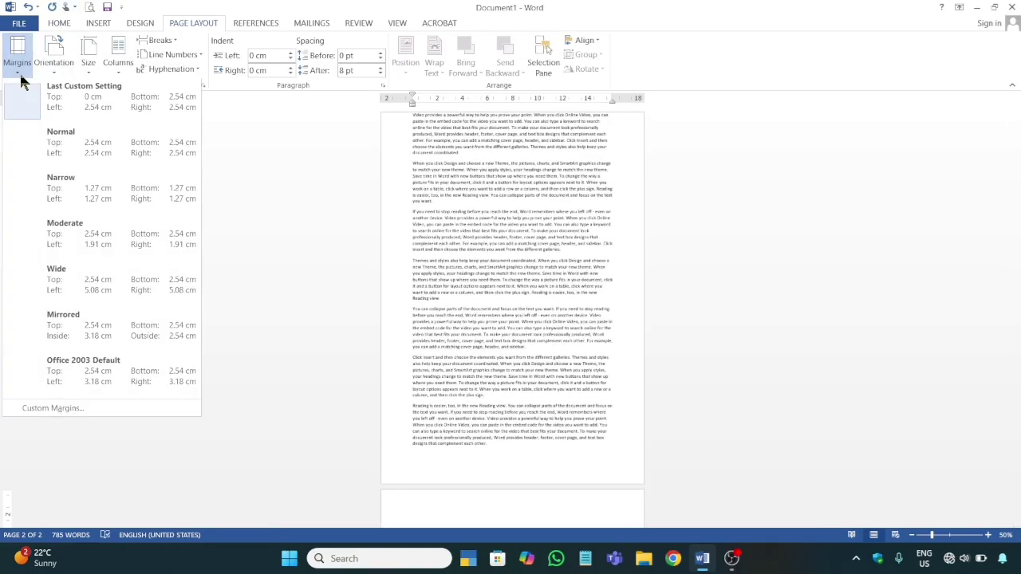
pyautogui.click(84, 408)
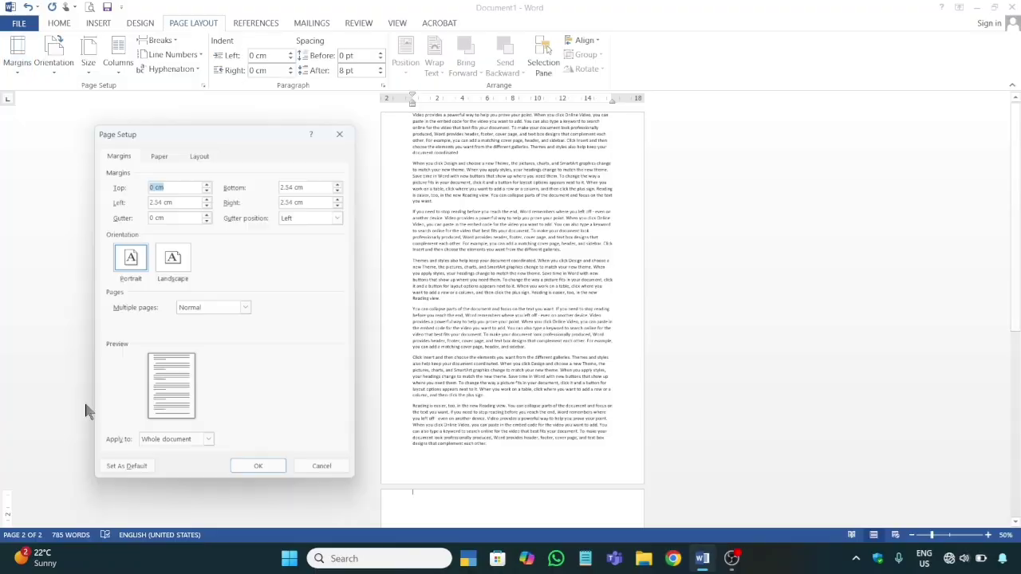
pyautogui.write('2')
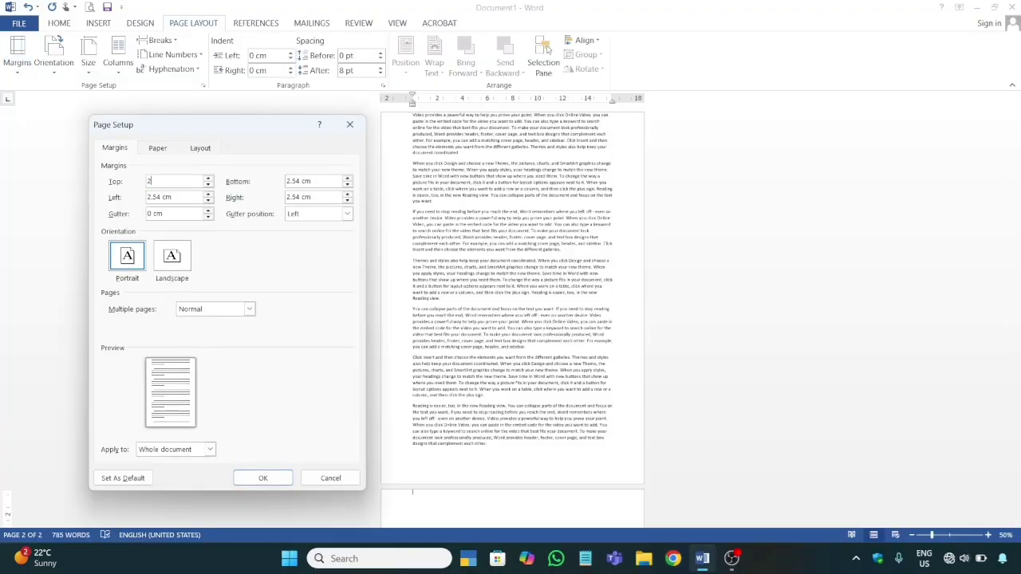
pyautogui.click(176, 197)
pyautogui.press('BackSpace')
pyautogui.press('BackSpace')
pyautogui.press('BackSpace')
pyautogui.press('BackSpace')
pyautogui.press('BackSpace')
pyautogui.press('BackSpace')
pyautogui.press('BackSpace')
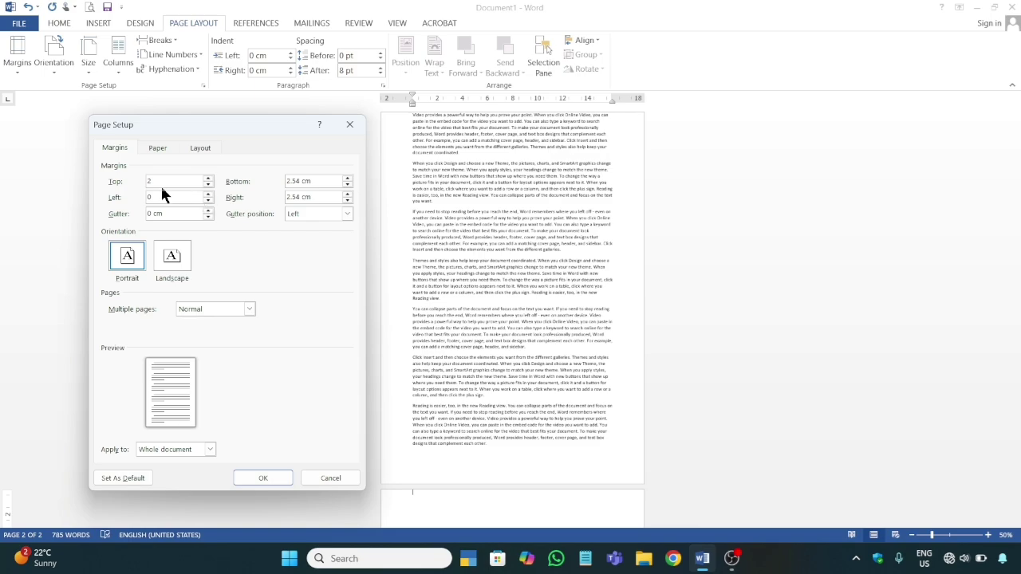
# Set the right and bottom margins to 0 cm and apply the custom margins to the whole document
pyautogui.click(329, 197)
pyautogui.press('BackSpace')
pyautogui.press('BackSpace')
pyautogui.press('BackSpace')
pyautogui.press('BackSpace')
pyautogui.press('BackSpace')
pyautogui.press('BackSpace')
pyautogui.press('BackSpace')
pyautogui.write('0')
pyautogui.click(315, 181)
pyautogui.press('BackSpace')
pyautogui.press('BackSpace')
pyautogui.press('BackSpace')
pyautogui.press('BackSpace')
pyautogui.press('BackSpace')
pyautogui.press('BackSpace')
pyautogui.press('BackSpace')
pyautogui.write('0')
pyautogui.press('Return')
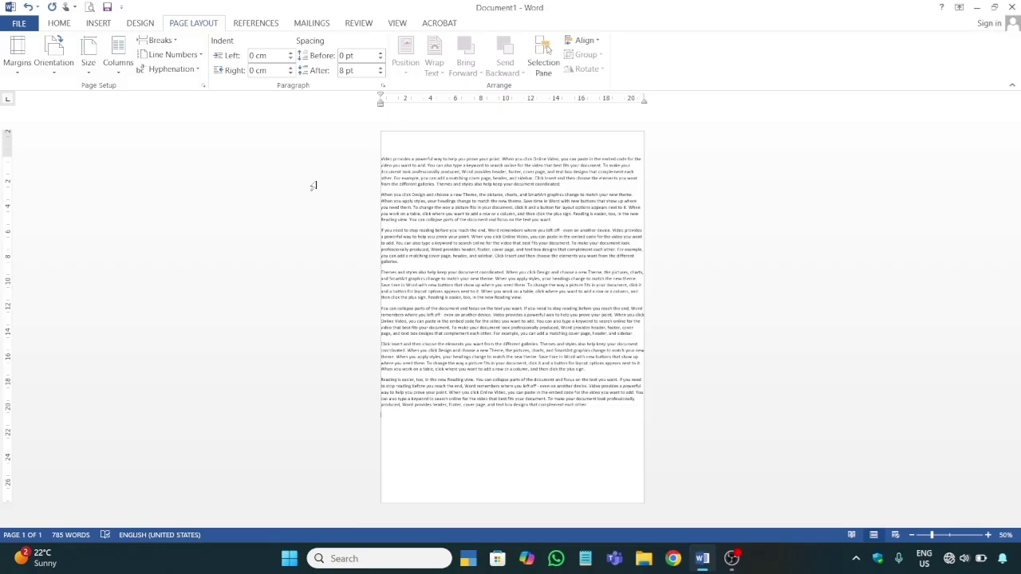
# Reopen the custom margin settings and examine the choices for Multiple pages and Apply to
pyautogui.scroll(14, 313, 186)
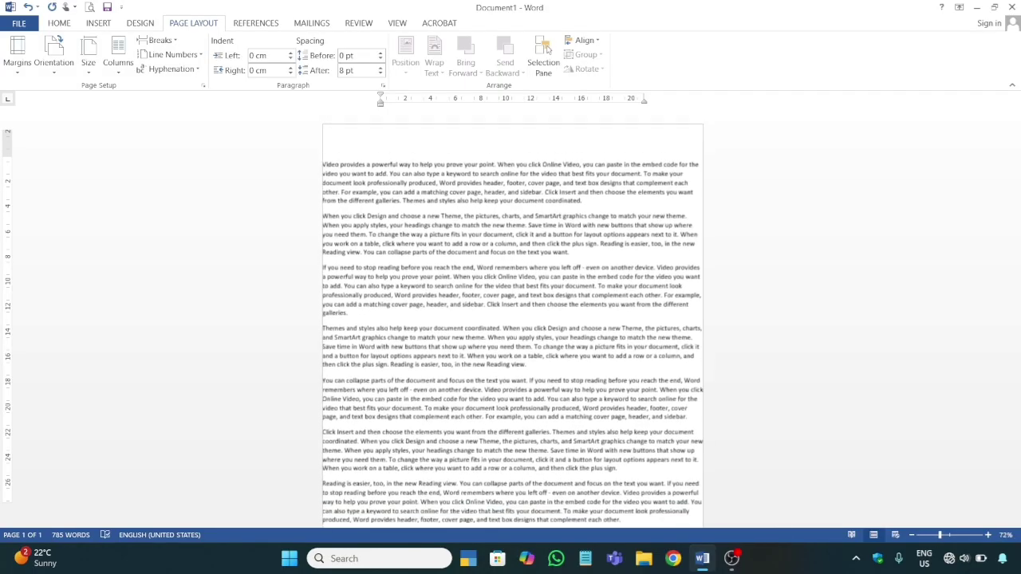
pyautogui.scroll(-7, 510, 319)
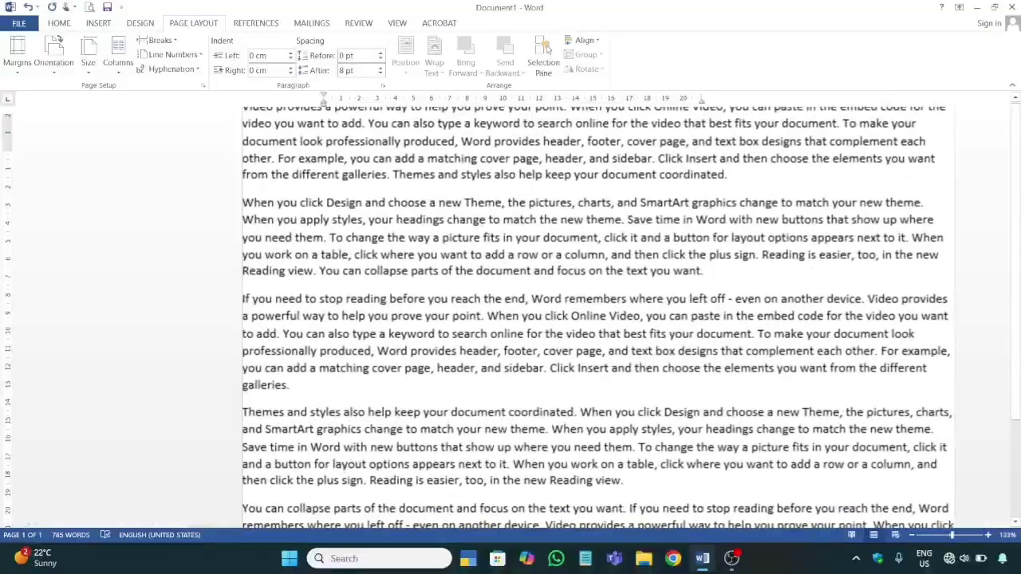
pyautogui.scroll(1, 511, 319)
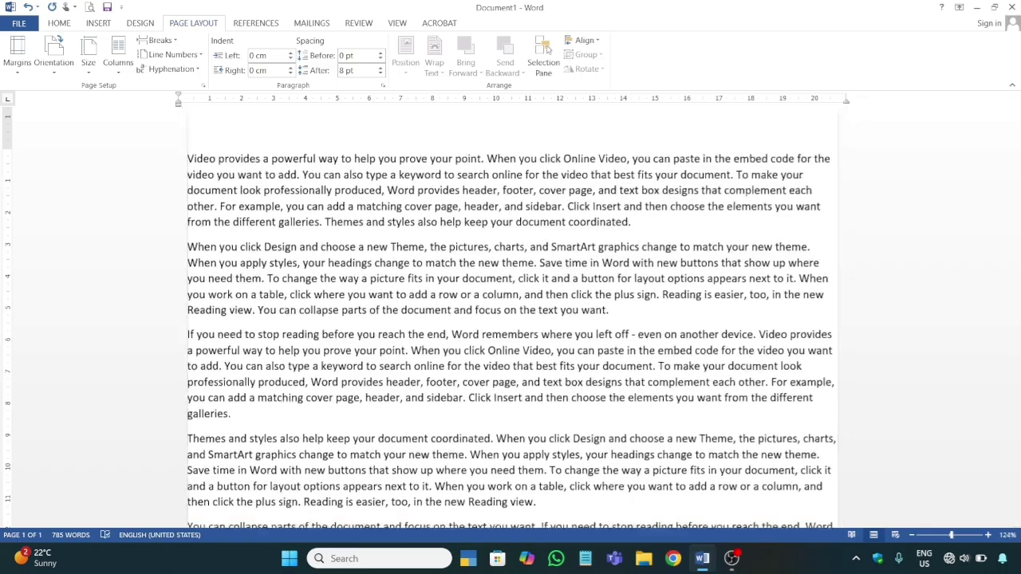
pyautogui.scroll(-8, 511, 319)
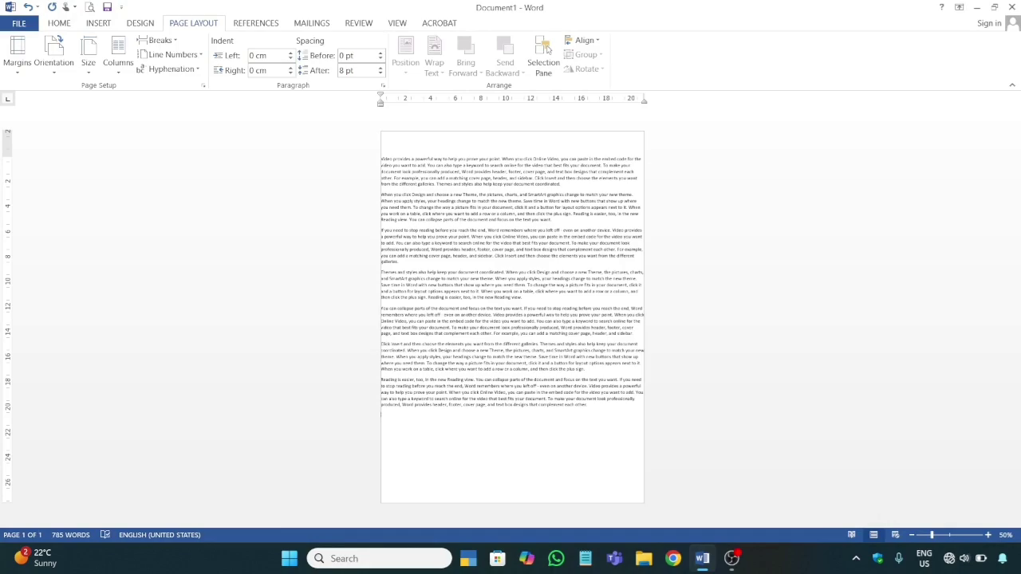
pyautogui.click(17, 68)
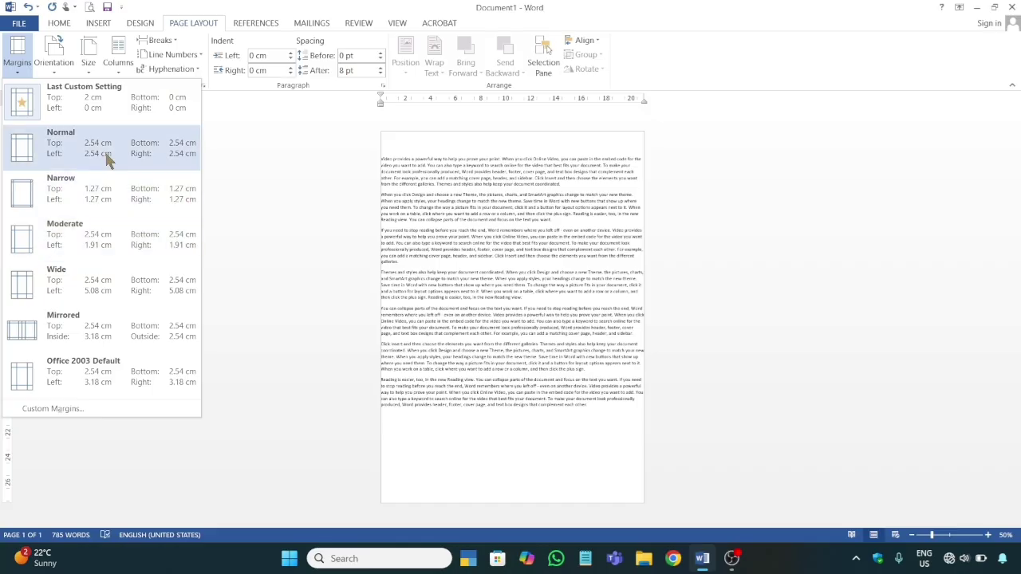
pyautogui.click(76, 409)
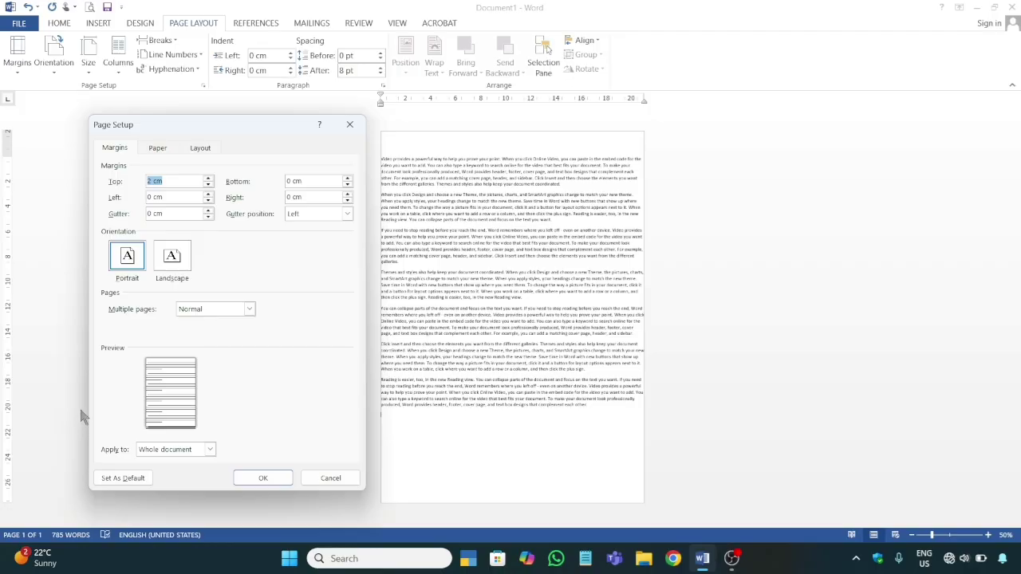
pyautogui.click(247, 311)
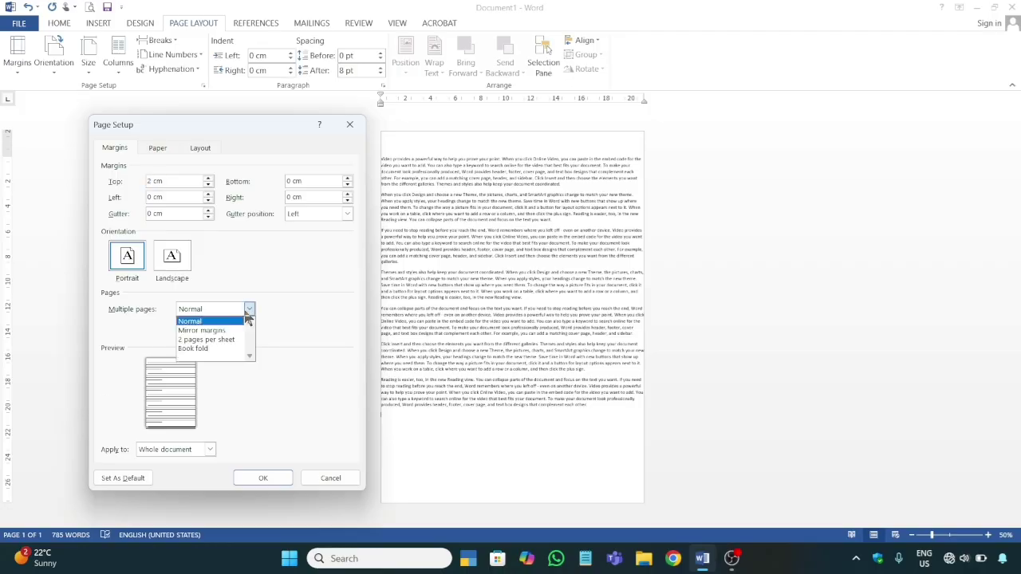
pyautogui.click(232, 390)
pyautogui.click(209, 452)
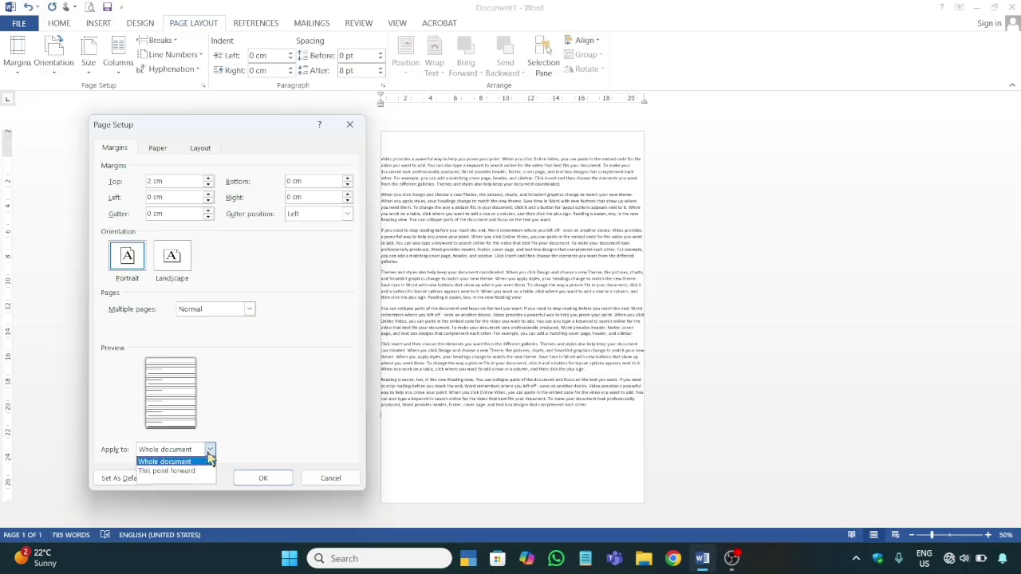
pyautogui.click(299, 399)
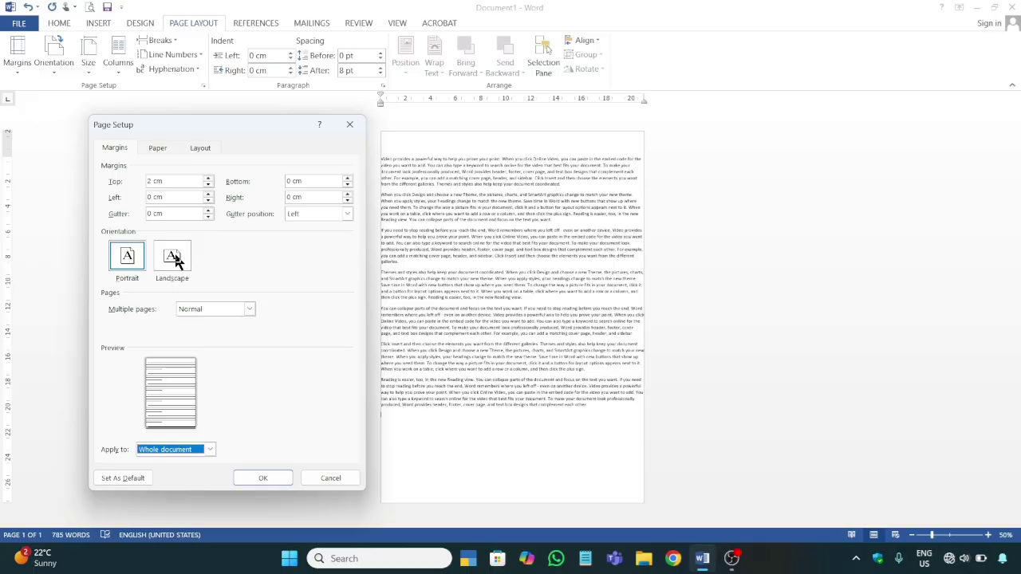
# Increase the left page margin to 1.1 cm
pyautogui.click(211, 201)
pyautogui.click(208, 194)
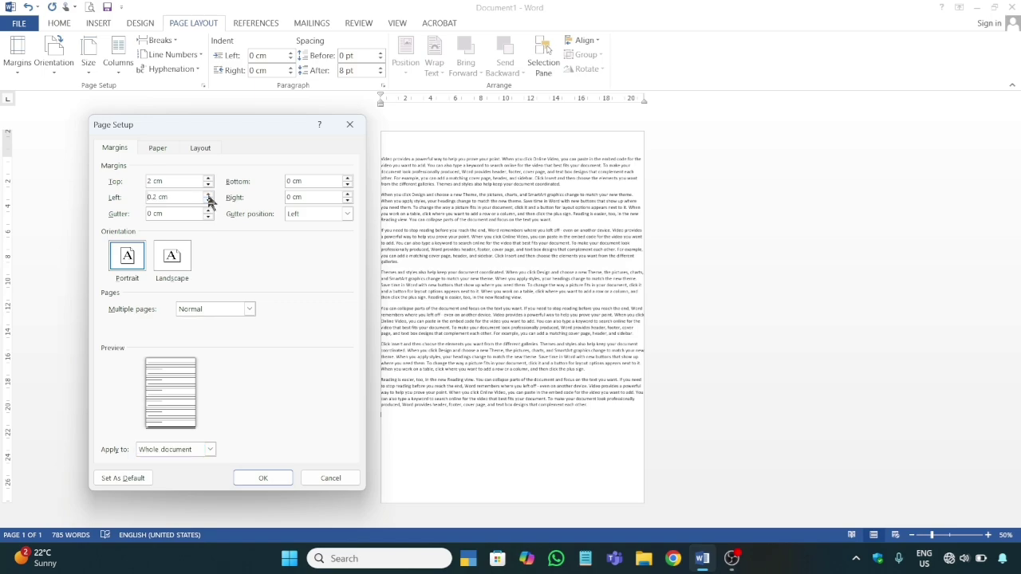
pyautogui.click(207, 194)
pyautogui.click(207, 194)
pyautogui.click(207, 194)
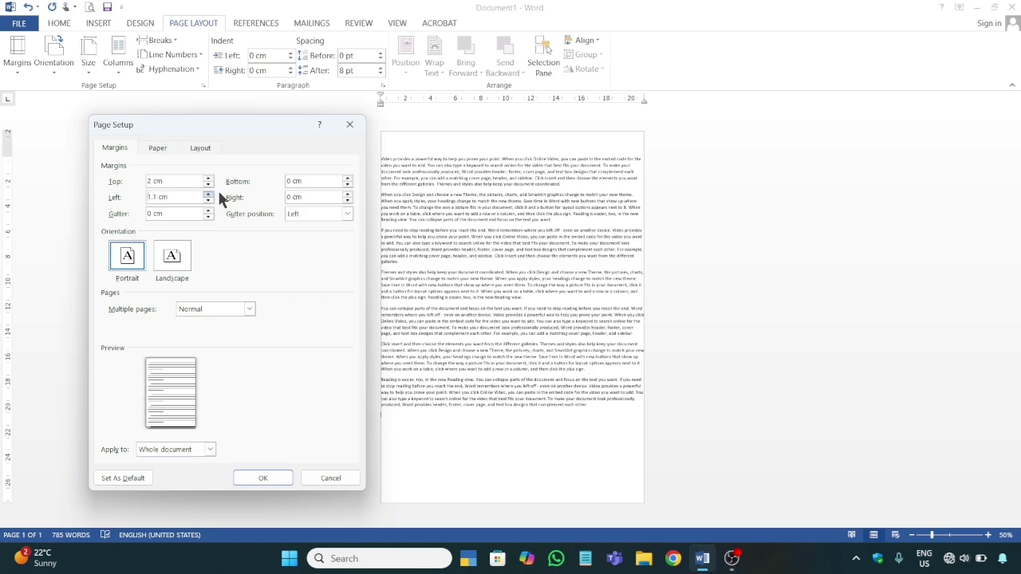
# Set the bottom and right margins to 1 cm and apply the margins to the whole document
pyautogui.click(326, 181)
pyautogui.press('BackSpace')
pyautogui.press('Tab')
pyautogui.press('Tab')
pyautogui.write('1')
pyautogui.click(262, 480)
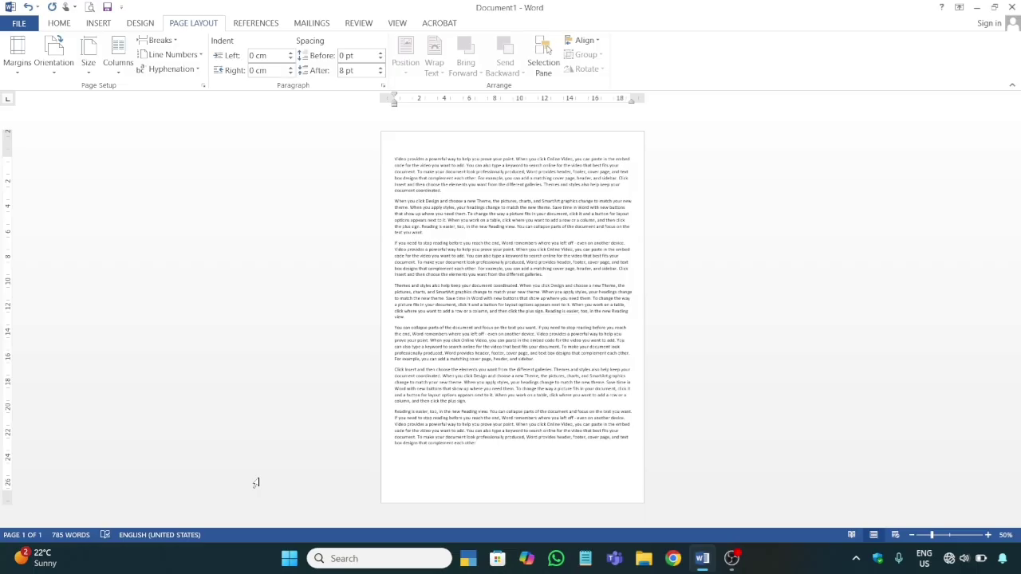
# Select the document's entire text and lay it out in two columns
pyautogui.click(107, 76)
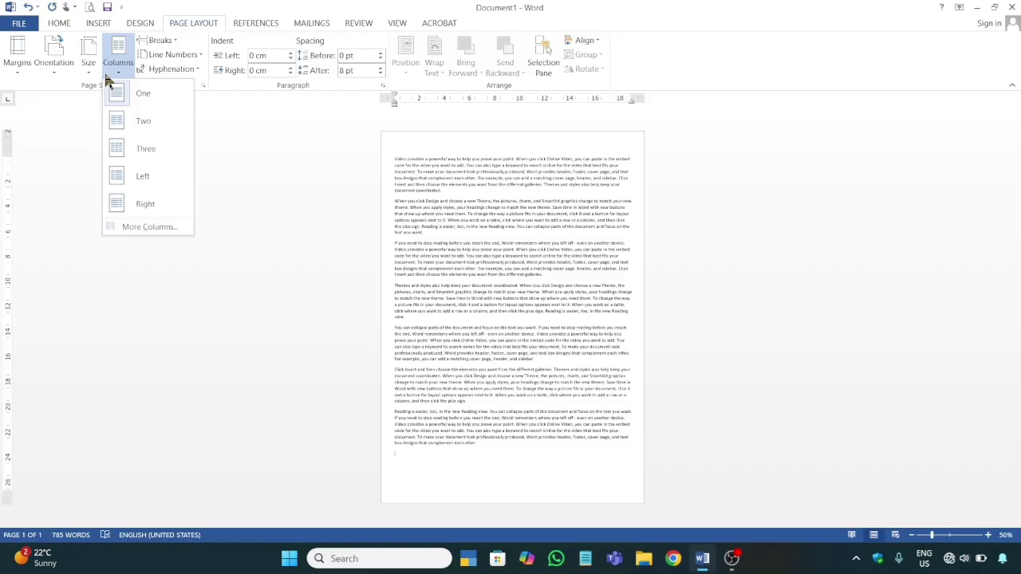
pyautogui.click(386, 173)
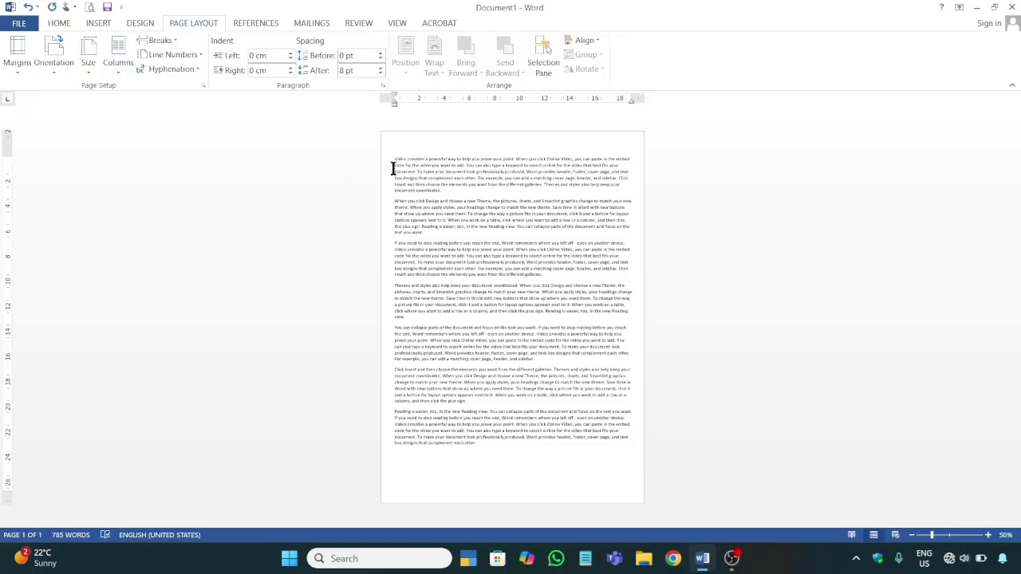
pyautogui.tripleClick(396, 175)
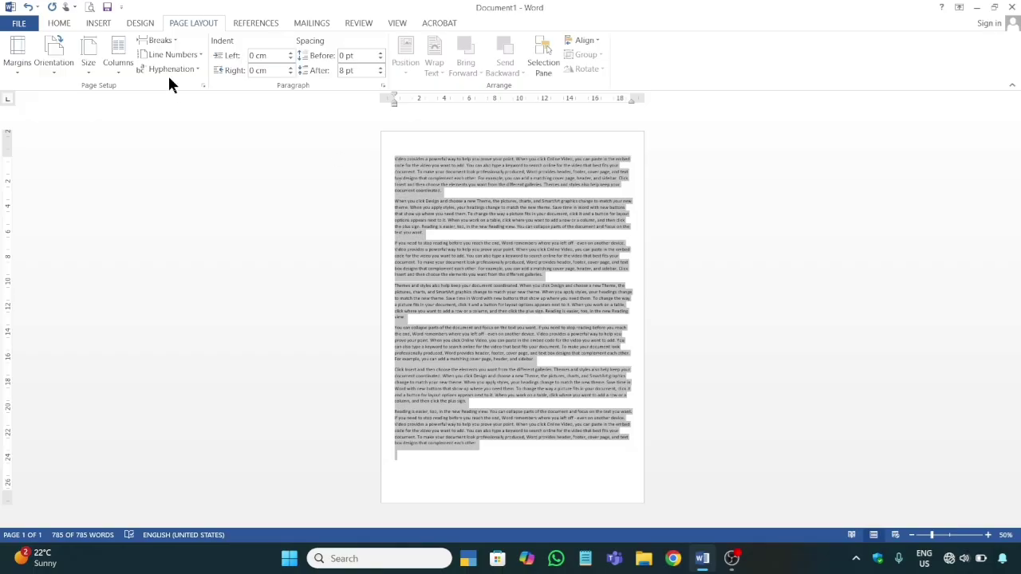
pyautogui.click(117, 69)
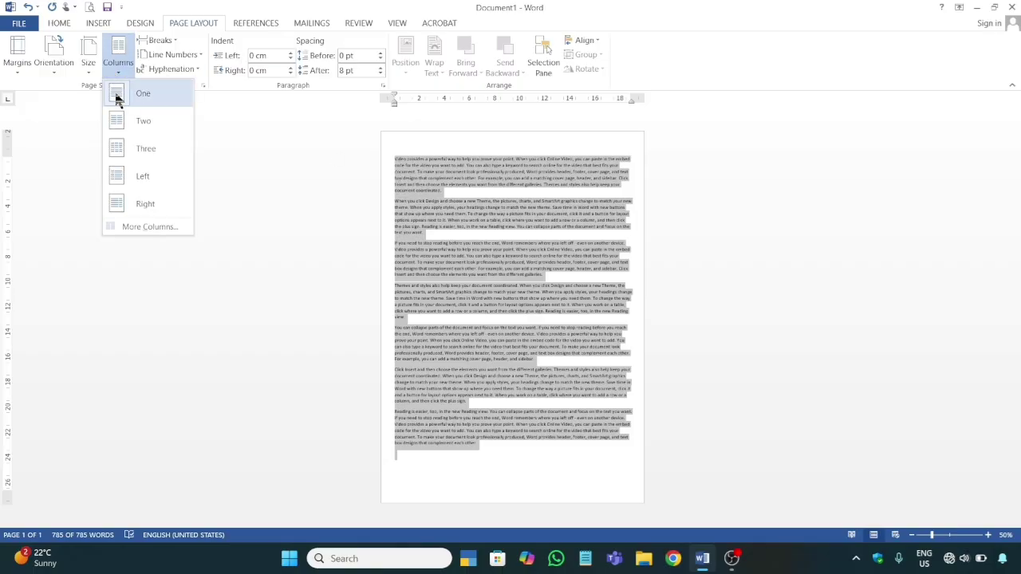
pyautogui.click(118, 94)
pyautogui.click(117, 68)
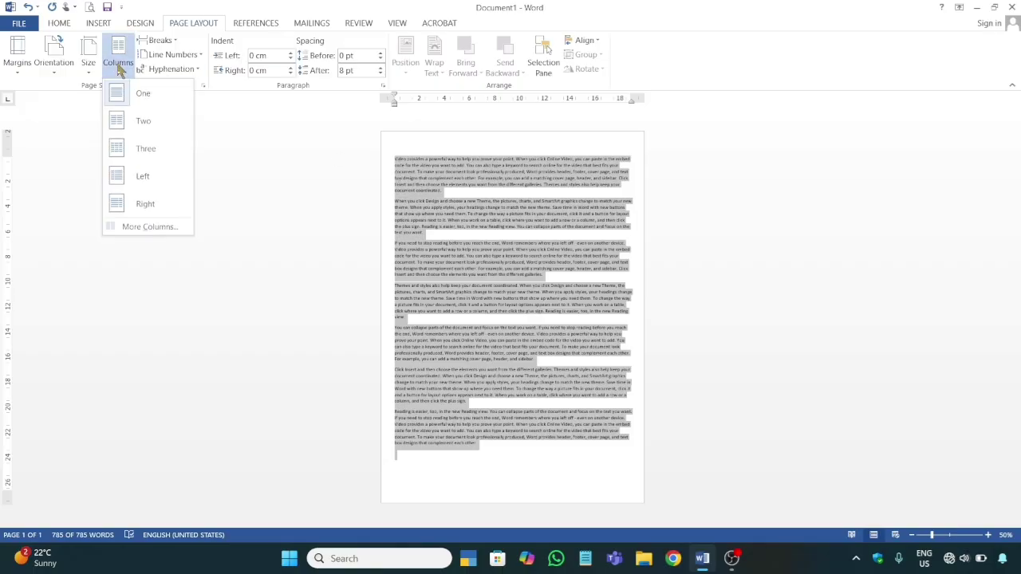
pyautogui.click(120, 122)
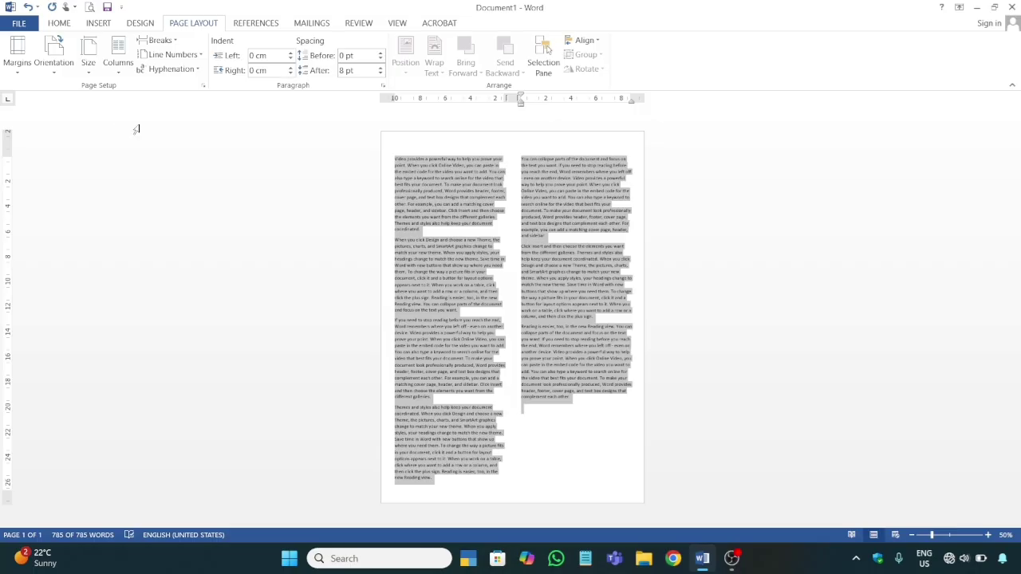
# Try the Three, Left and Right column presets in turn on the selected text
pyautogui.click(119, 73)
pyautogui.click(120, 156)
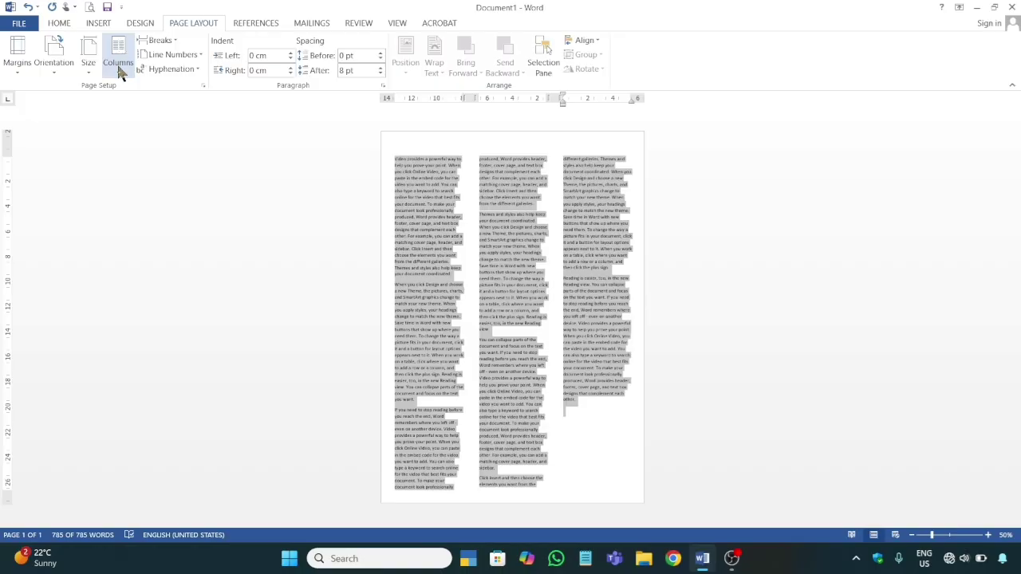
pyautogui.click(120, 72)
pyautogui.click(124, 176)
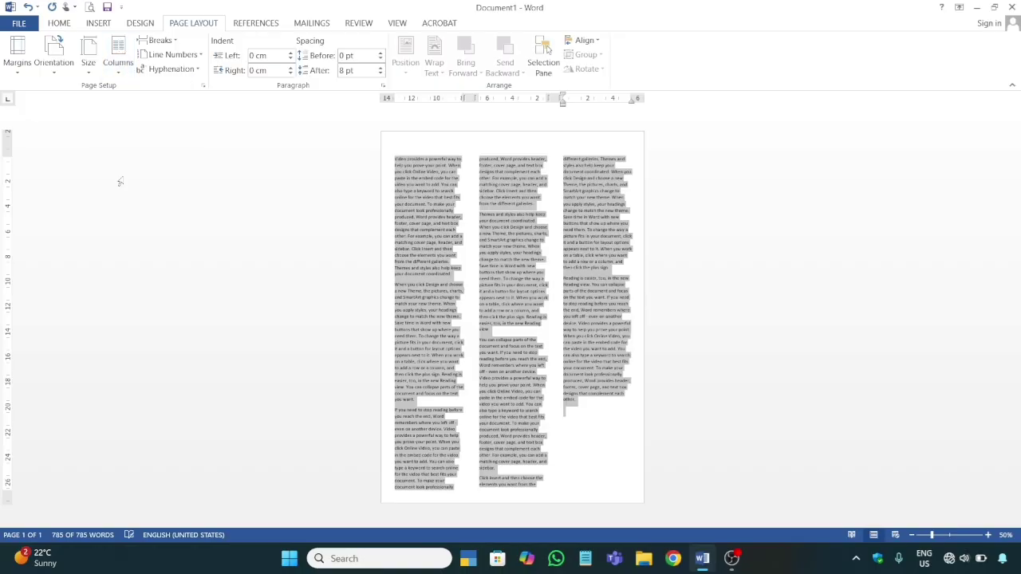
pyautogui.click(120, 67)
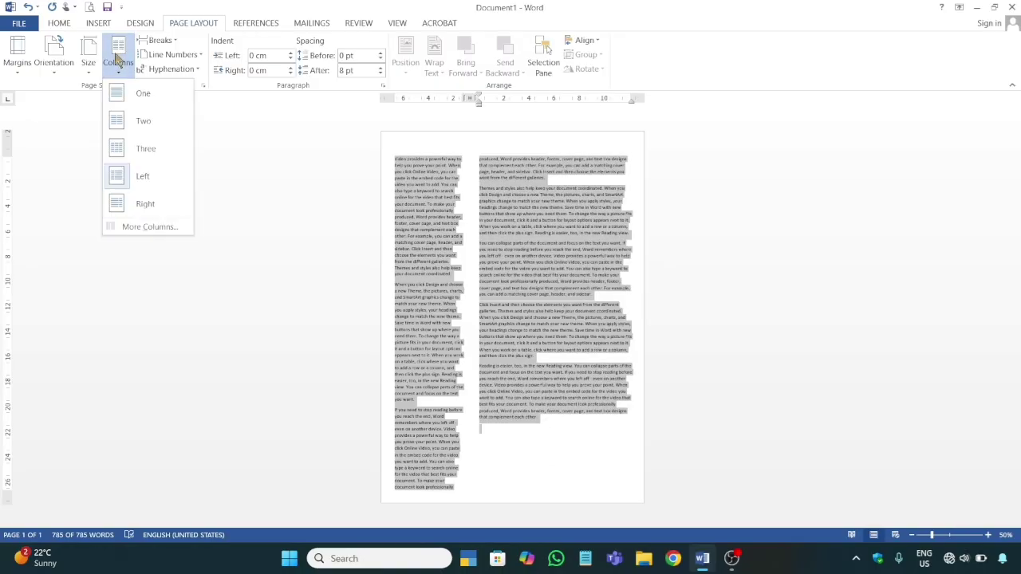
pyautogui.click(145, 209)
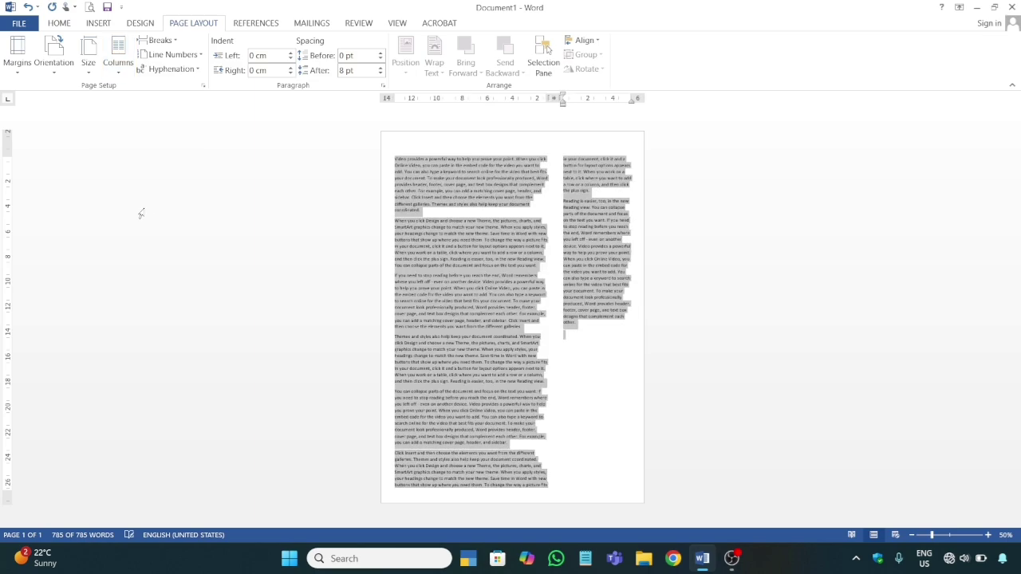
# Open the detailed column settings beside the page and set the number of columns to 6
pyautogui.click(118, 67)
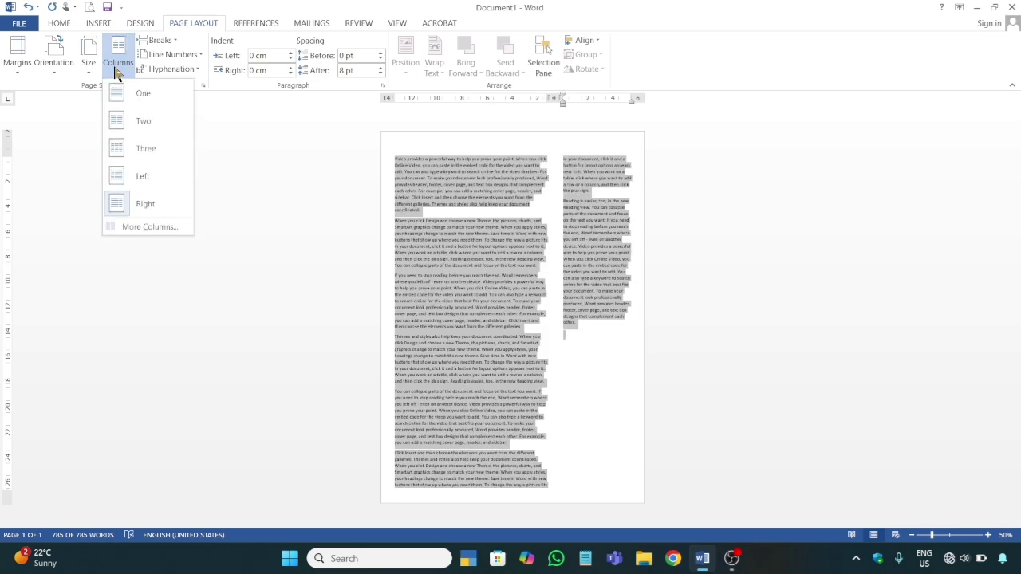
pyautogui.click(129, 229)
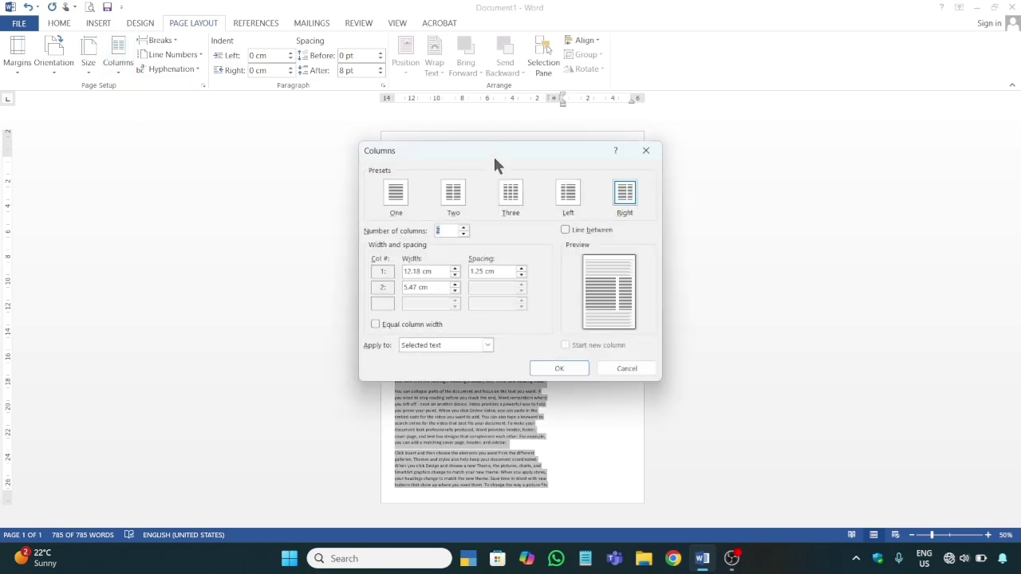
pyautogui.moveTo(516, 152); pyautogui.dragTo(188, 130)
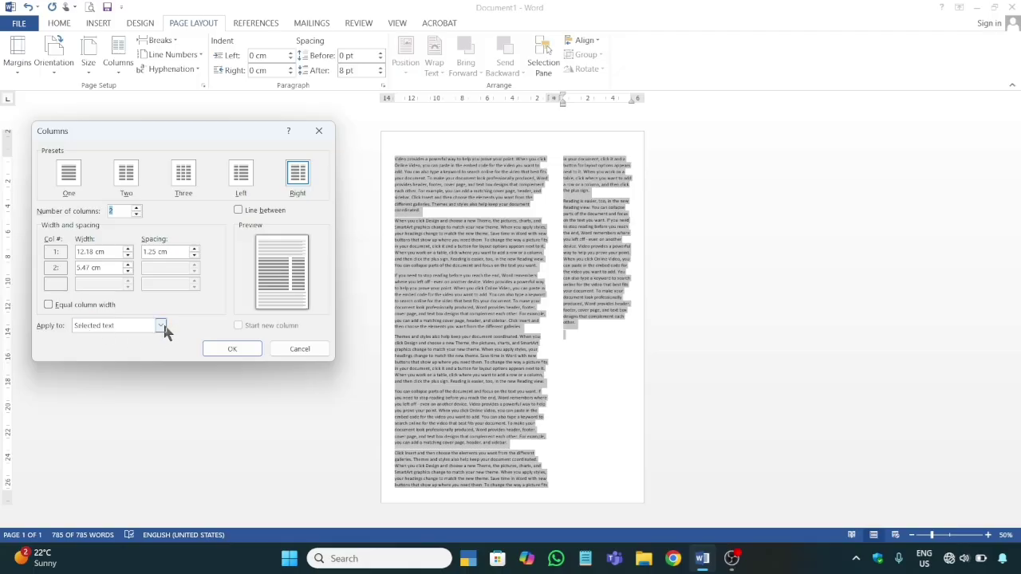
pyautogui.click(137, 208)
pyautogui.click(138, 208)
pyautogui.click(137, 208)
pyautogui.click(137, 208)
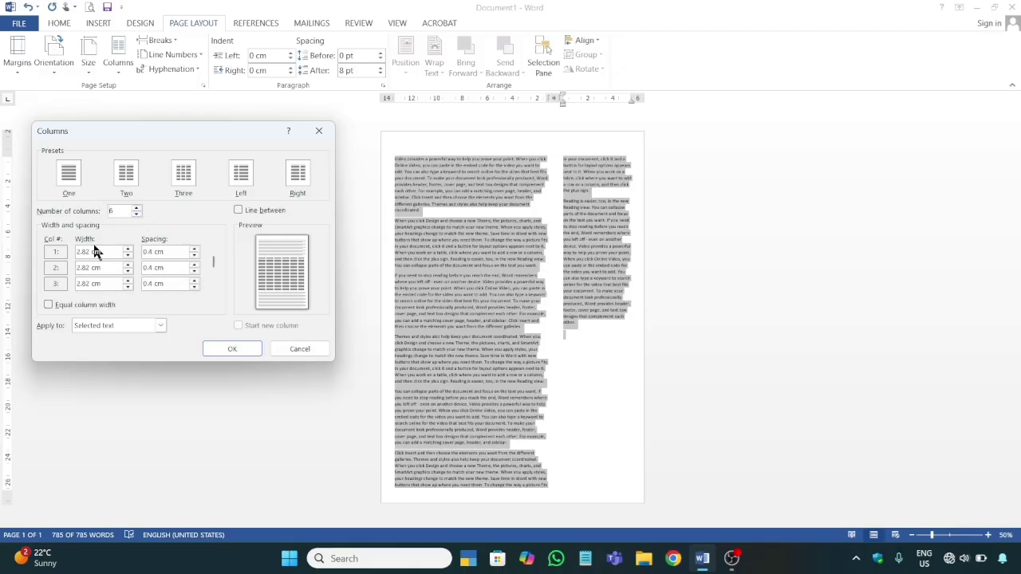
# Turn on equal column width, apply the six-column layout to the selected text and clear the selection
pyautogui.click(49, 304)
pyautogui.click(159, 327)
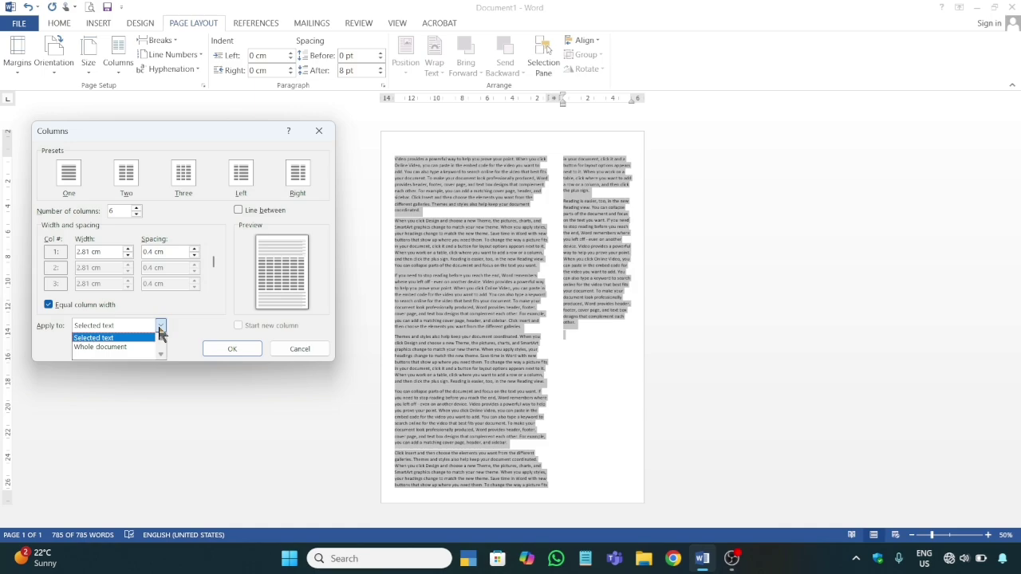
pyautogui.click(224, 355)
pyautogui.click(227, 350)
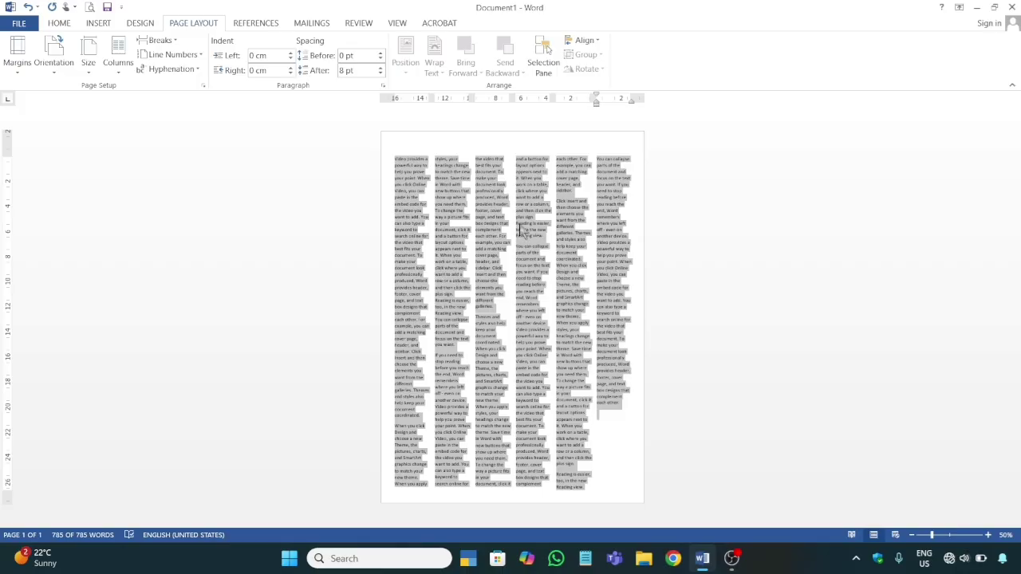
pyautogui.click(223, 226)
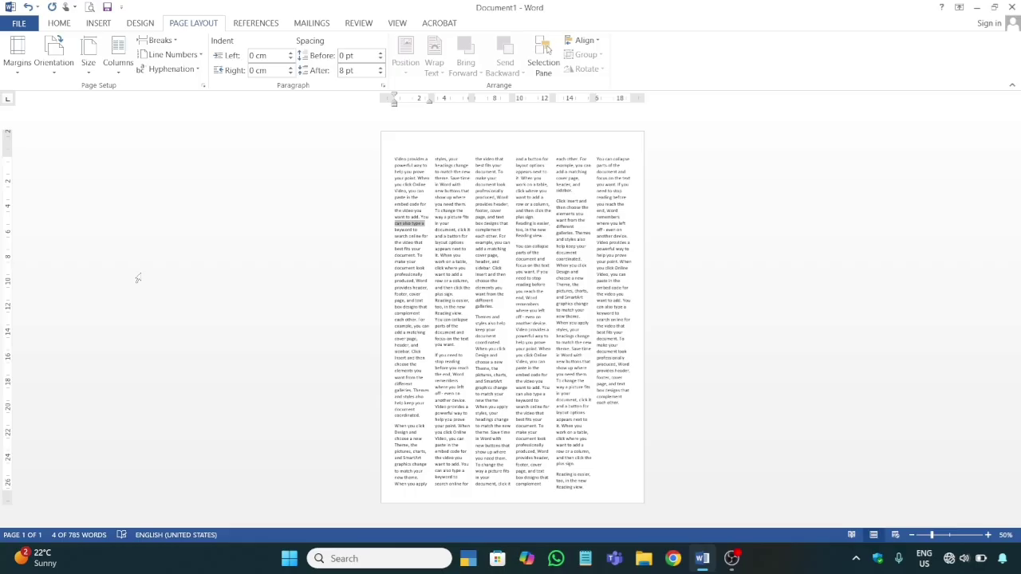
# Display the document's design and page background options and clear the text selection
pyautogui.click(142, 24)
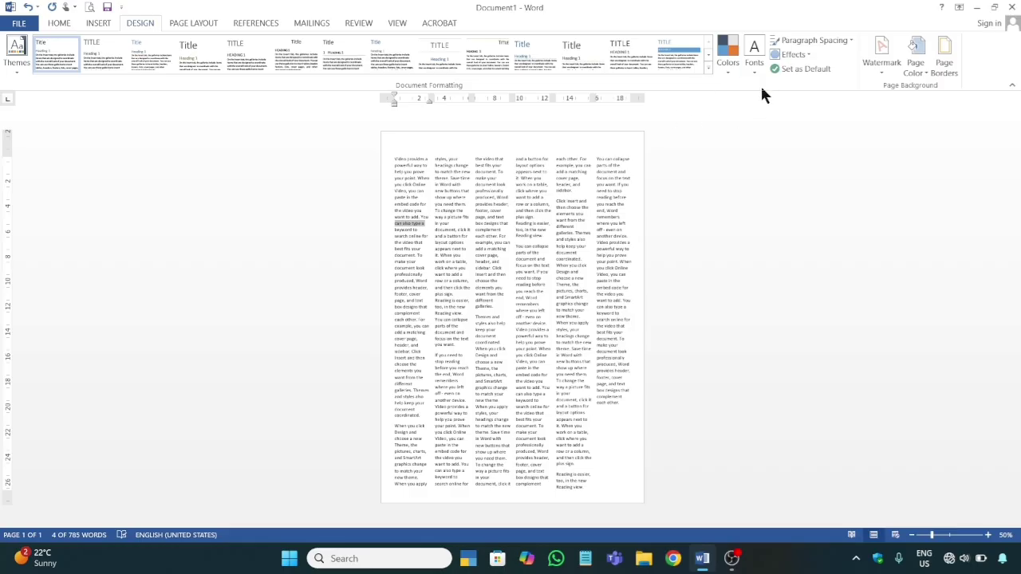
pyautogui.click(806, 120)
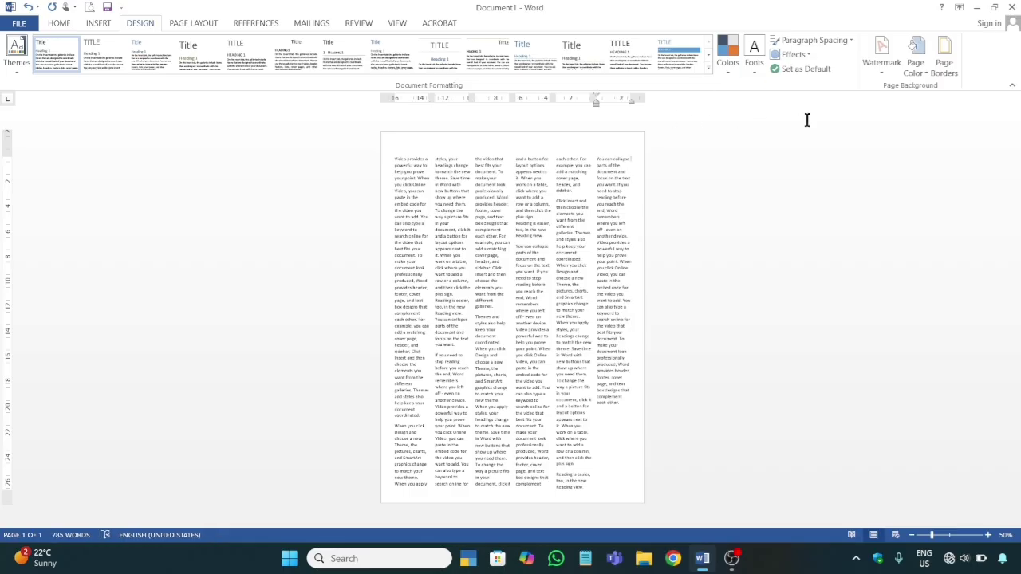